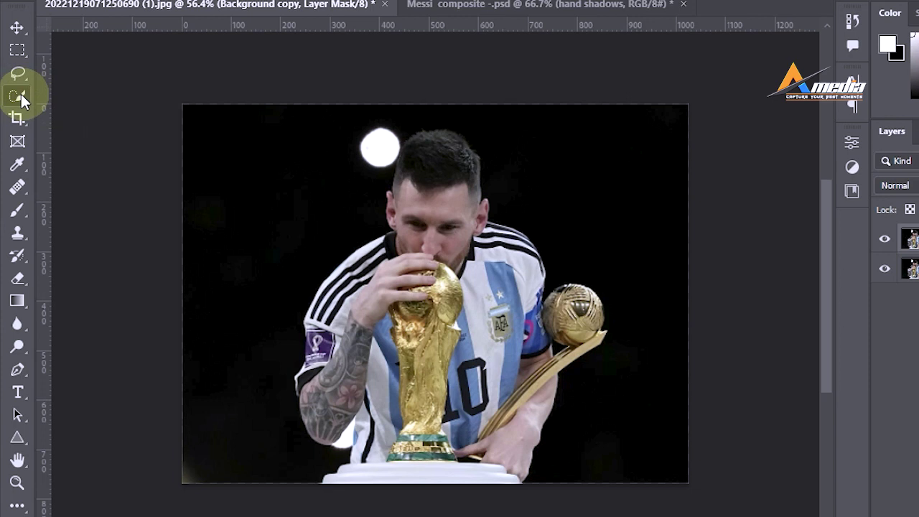
# Hide the Background copy layer and open the Background layer in Select and Mask using the Quick Selection Tool
pyautogui.rightClick(20, 94)
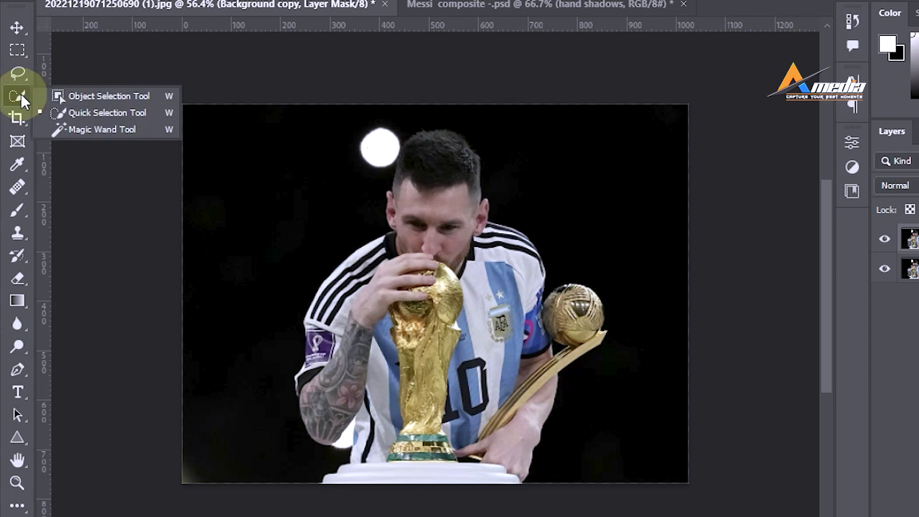
pyautogui.click(98, 115)
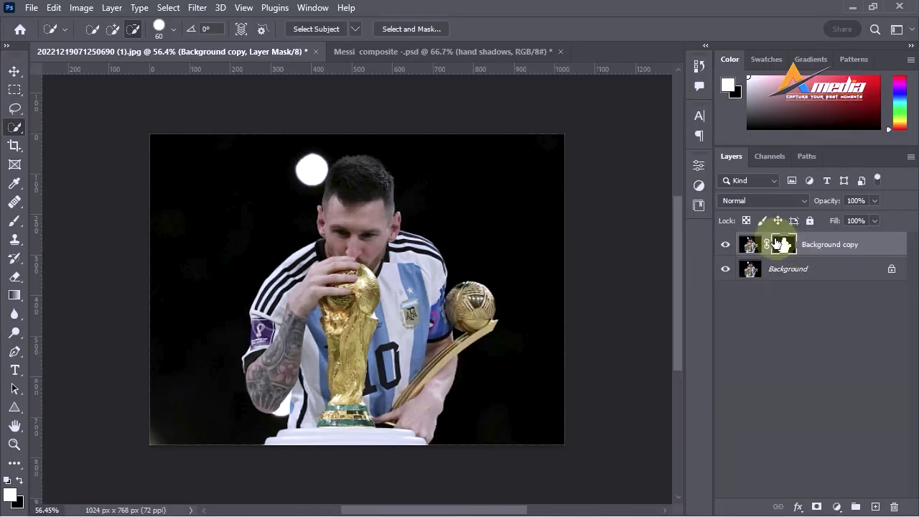
pyautogui.click(916, 268)
pyautogui.click(729, 248)
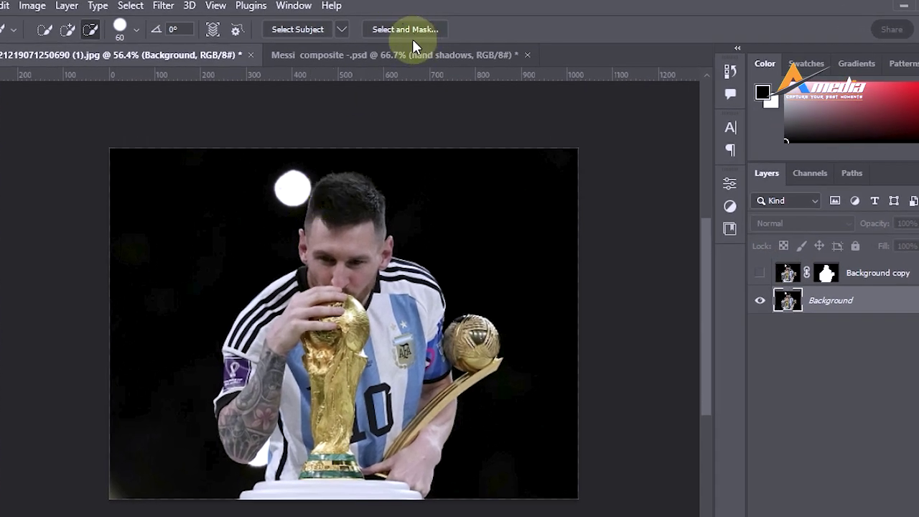
pyautogui.click(420, 32)
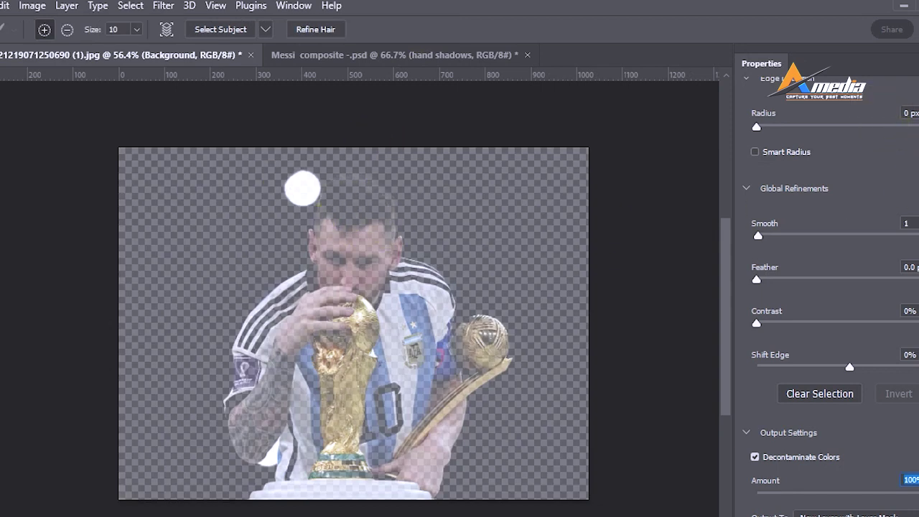
# Set the Select and Mask view mode to Overlay
pyautogui.scroll(5, 814, 216)
pyautogui.click(815, 139)
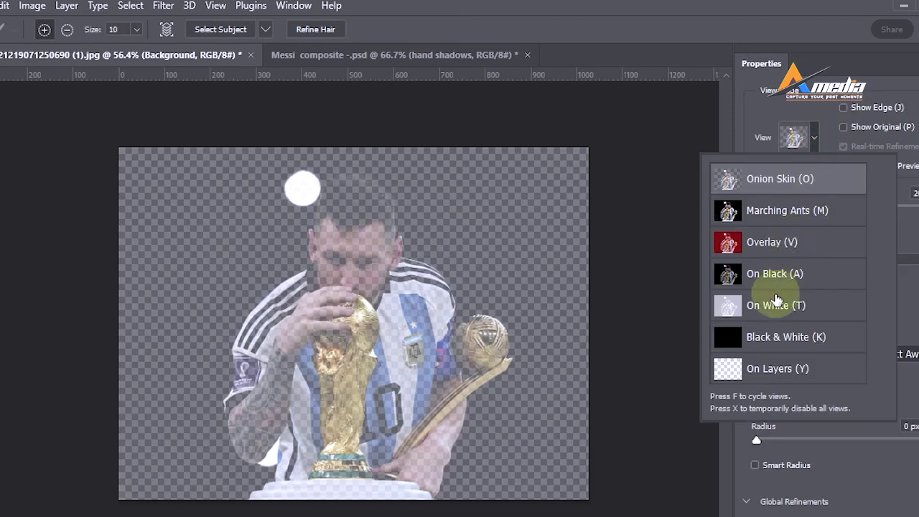
pyautogui.click(785, 247)
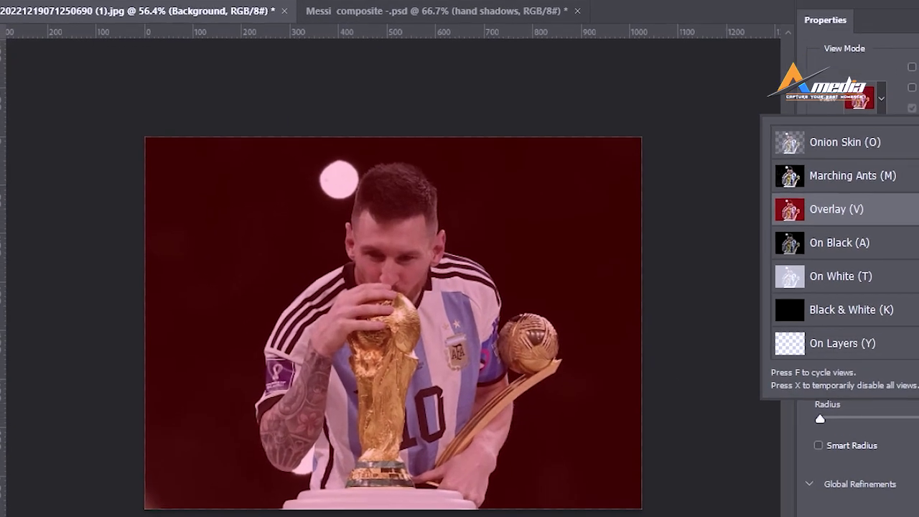
pyautogui.click(836, 209)
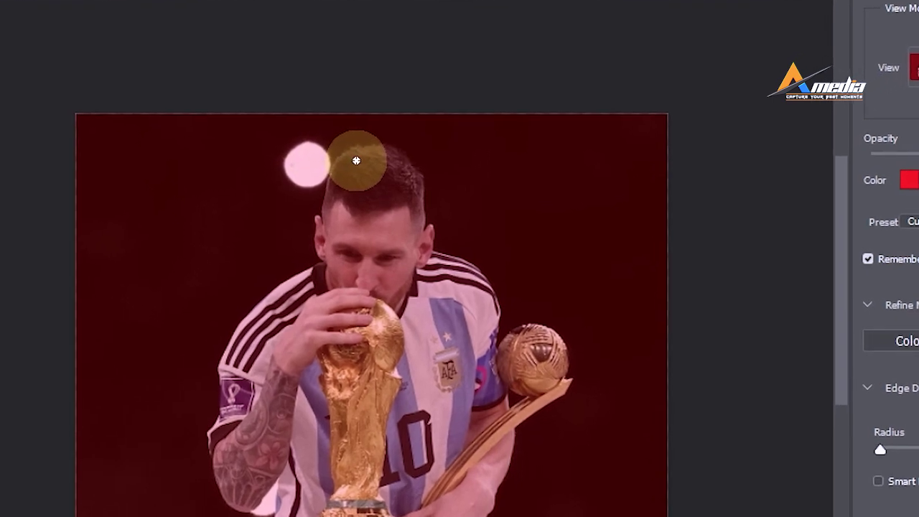
# Paint a quick selection over the footballer's head, jersey and tattooed arm
pyautogui.click(356, 161)
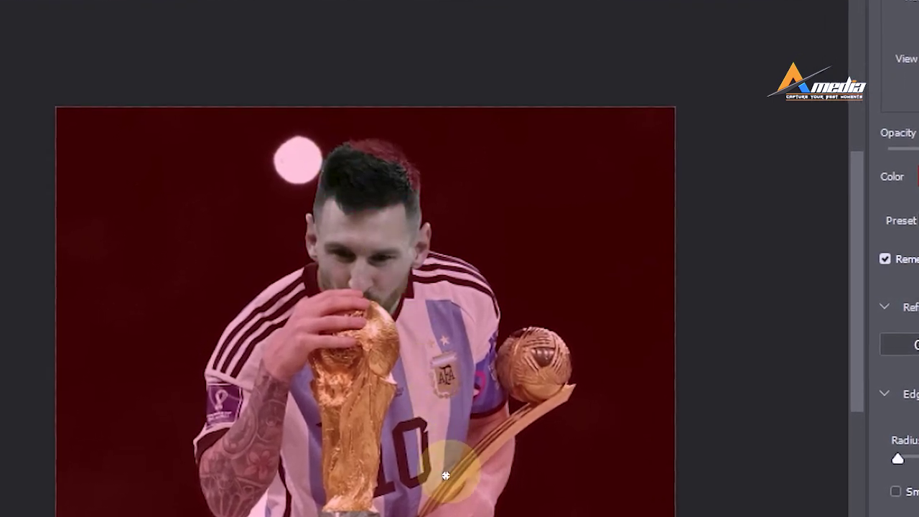
pyautogui.moveTo(272, 309)
pyautogui.mouseDown()
pyautogui.moveTo(229, 402)
pyautogui.moveTo(216, 474)
pyautogui.moveTo(267, 428)
pyautogui.mouseUp()
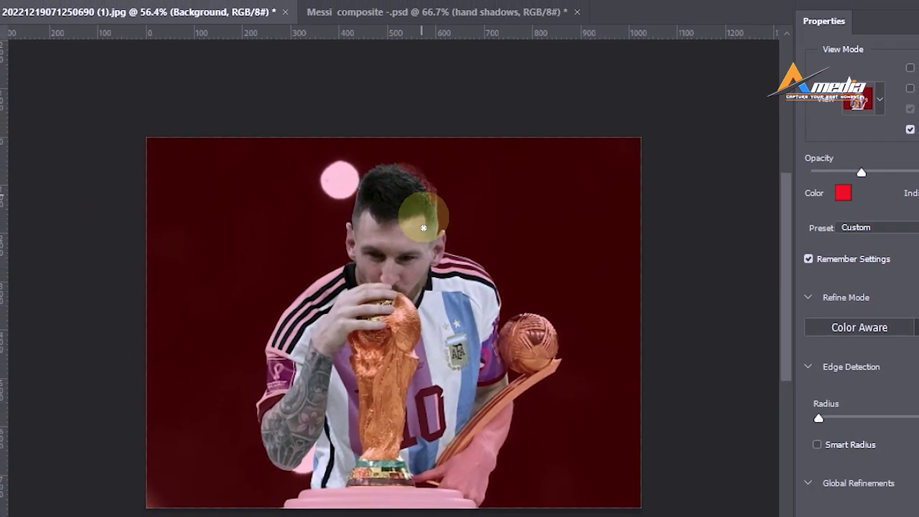
pyautogui.moveTo(399, 228); pyautogui.dragTo(426, 191)
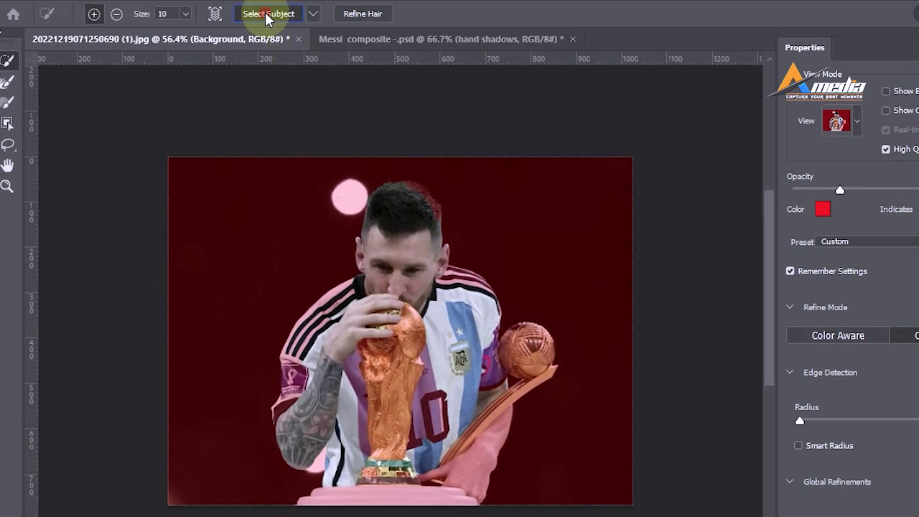
# Select the footballer and trophies automatically with Select Subject, discarding the current selection
pyautogui.click(266, 15)
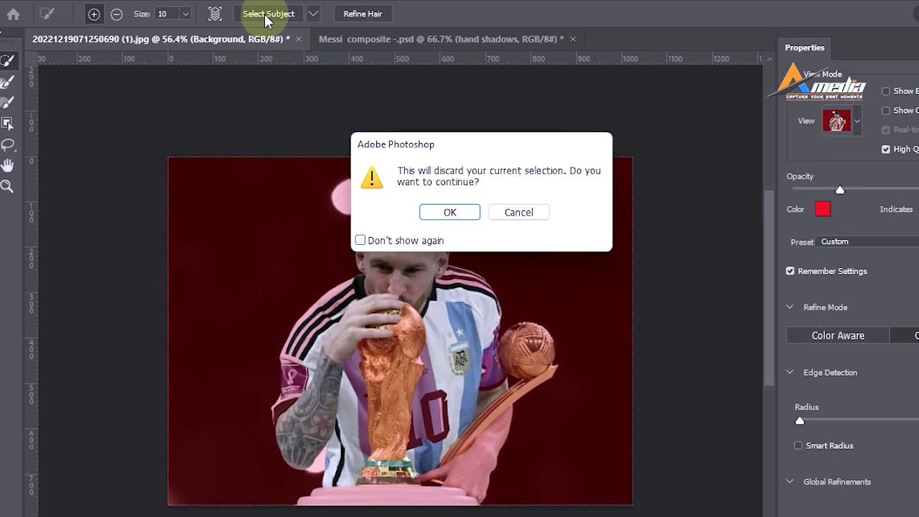
pyautogui.click(452, 212)
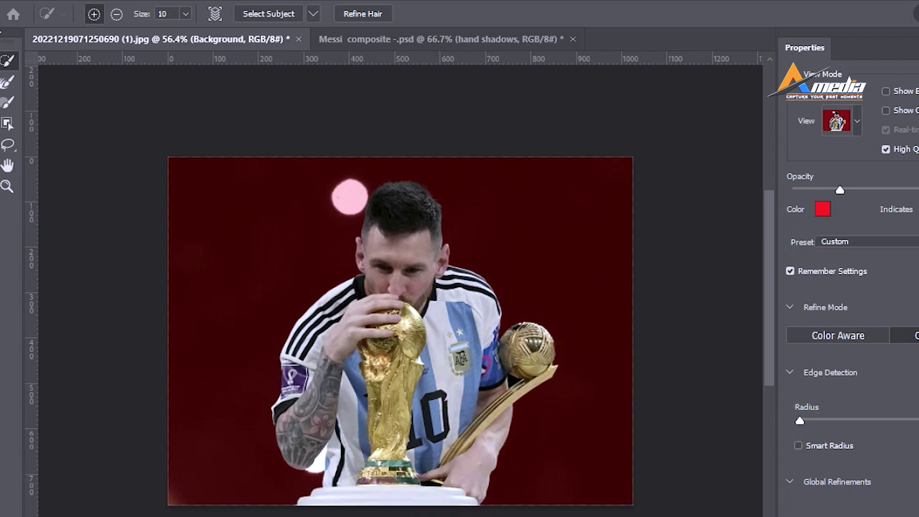
pyautogui.scroll(-1, 847, 287)
pyautogui.scroll(1, 847, 287)
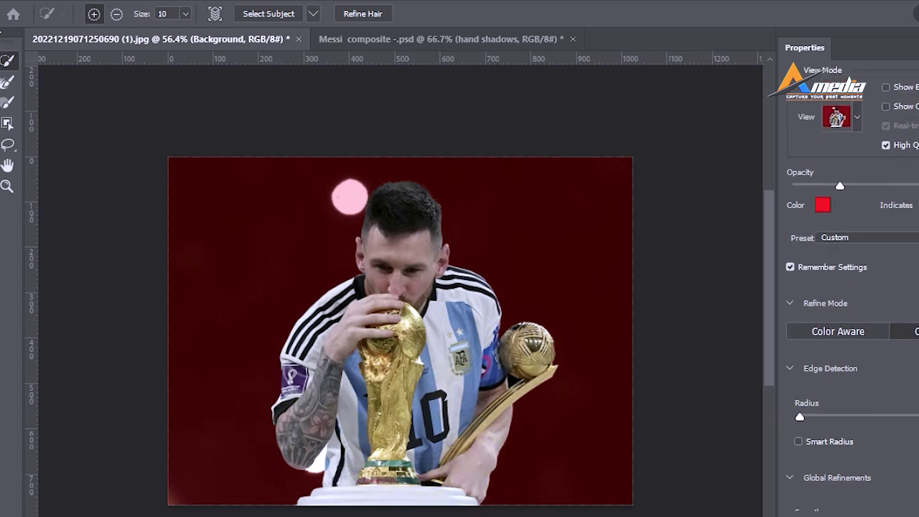
# Refine the selection along the top edge of the footballer's hair with the Refine Edge Brush Tool
pyautogui.scroll(2, 378, 196)
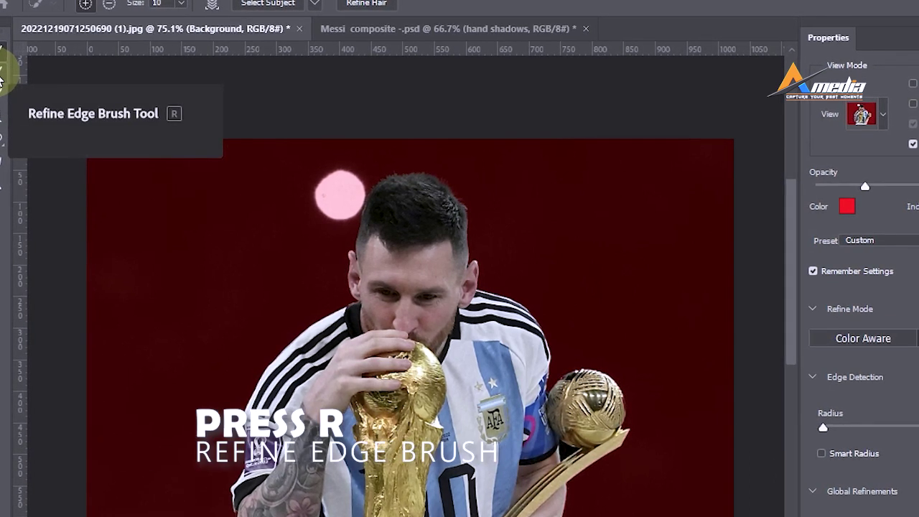
pyautogui.click(0, 78)
pyautogui.scroll(1, 453, 196)
pyautogui.moveTo(384, 175)
pyautogui.mouseDown()
pyautogui.moveTo(436, 189)
pyautogui.moveTo(458, 223)
pyautogui.moveTo(381, 181)
pyautogui.moveTo(385, 194)
pyautogui.moveTo(369, 186)
pyautogui.moveTo(347, 218)
pyautogui.moveTo(439, 324)
pyautogui.moveTo(460, 222)
pyautogui.moveTo(439, 161)
pyautogui.moveTo(461, 236)
pyautogui.moveTo(406, 194)
pyautogui.mouseUp()
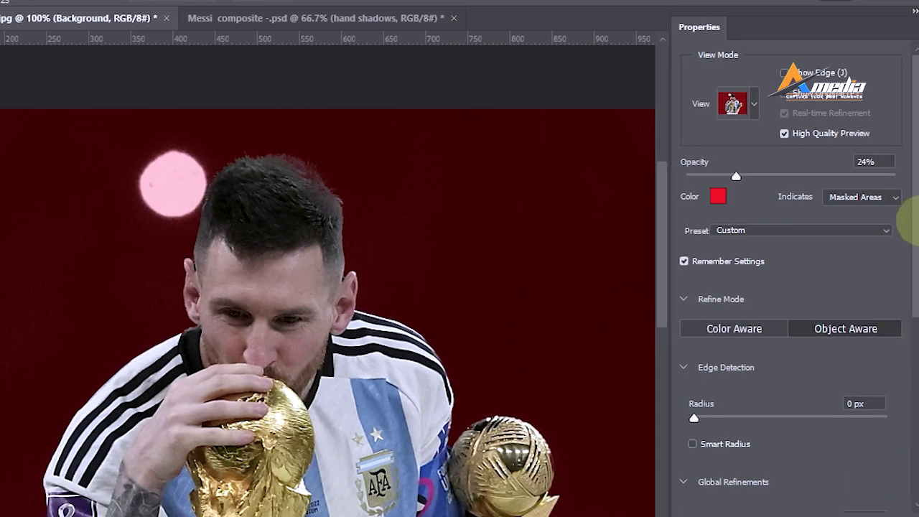
# Output the cutout as a new layer with layer mask, and show the Background copy layer instead of the new one
pyautogui.scroll(-10, 908, 222)
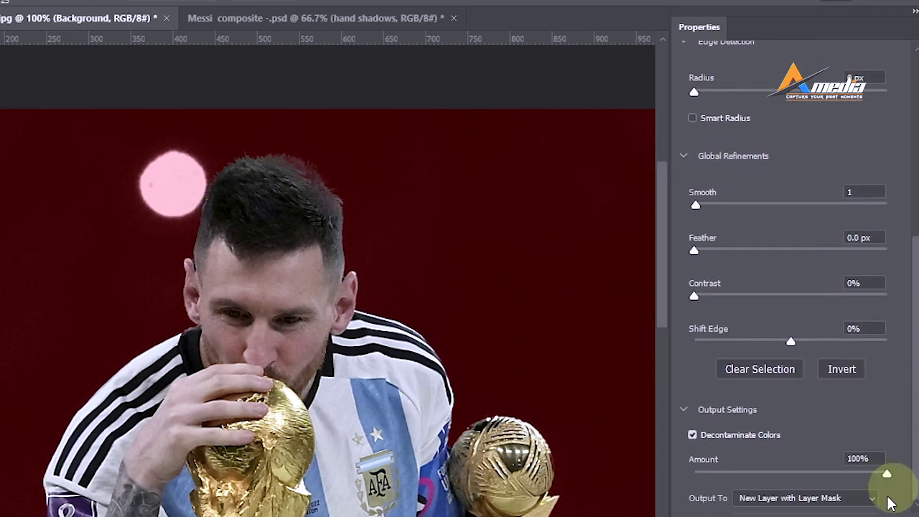
pyautogui.press('Return')
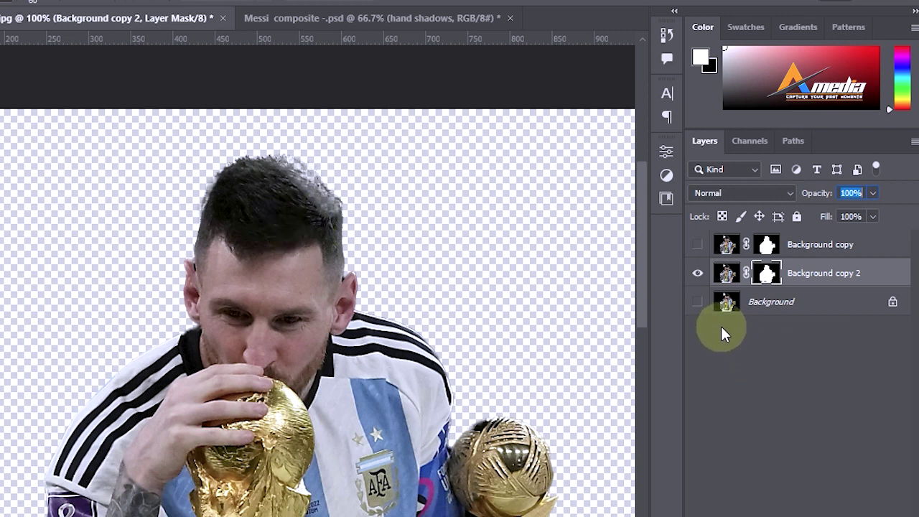
pyautogui.click(699, 276)
pyautogui.click(697, 245)
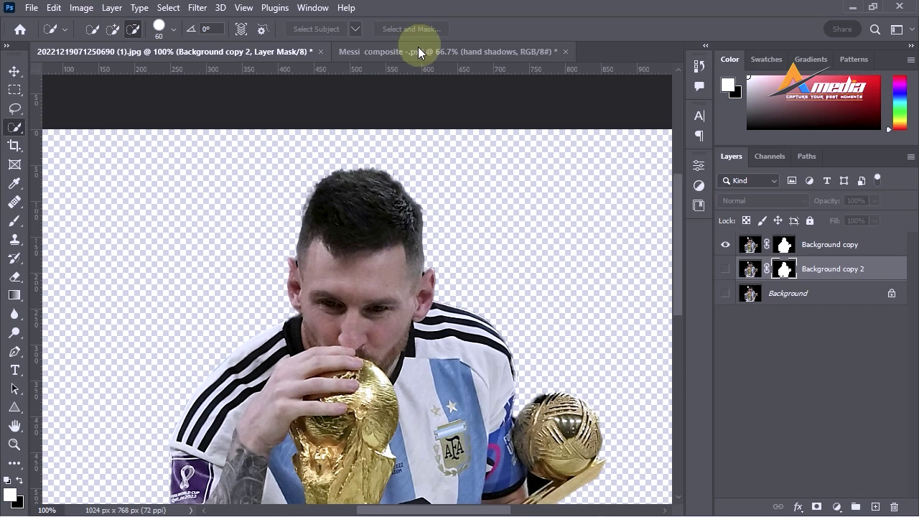
# Switch to the Messi composite document and toggle the Messi layer off and on to examine the cutout
pyautogui.click(305, 18)
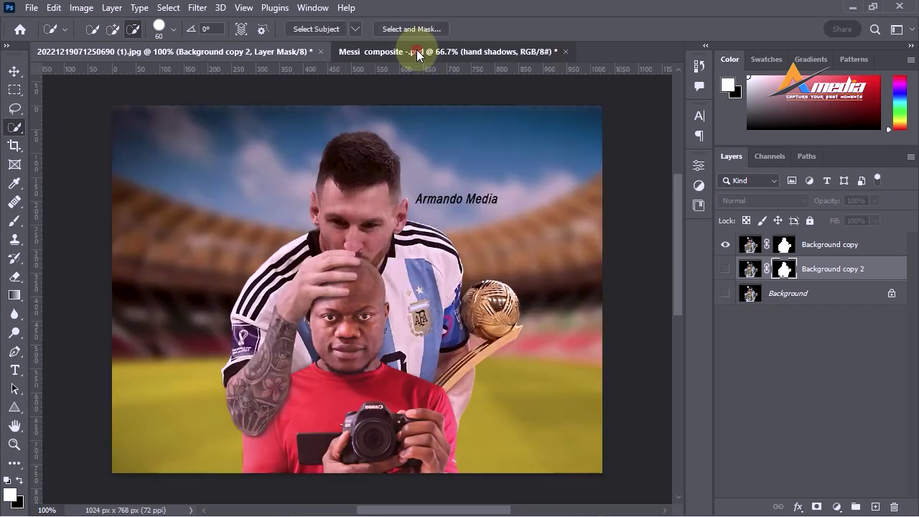
pyautogui.press('x')
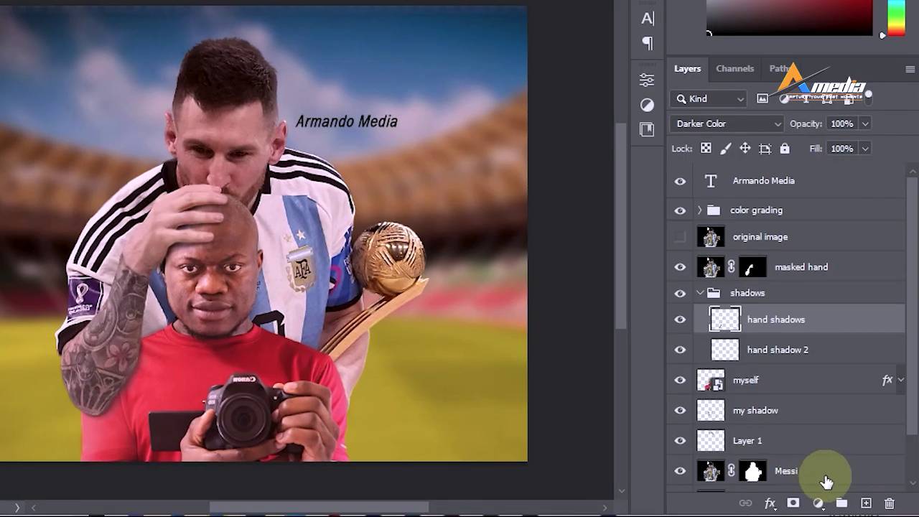
pyautogui.scroll(-1, 816, 471)
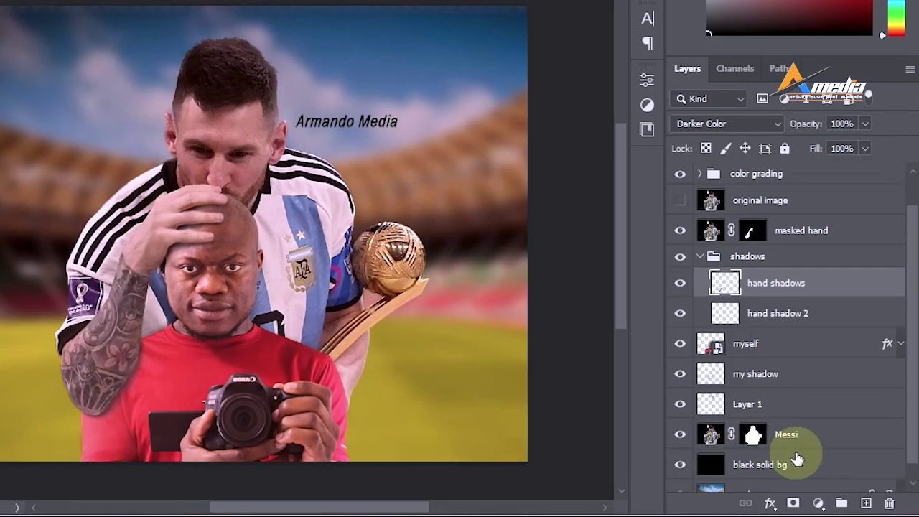
pyautogui.click(680, 437)
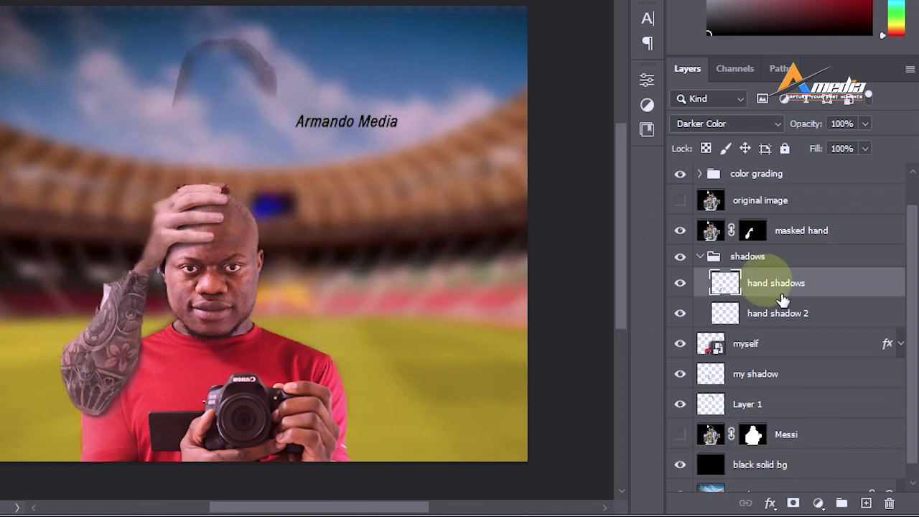
pyautogui.click(679, 435)
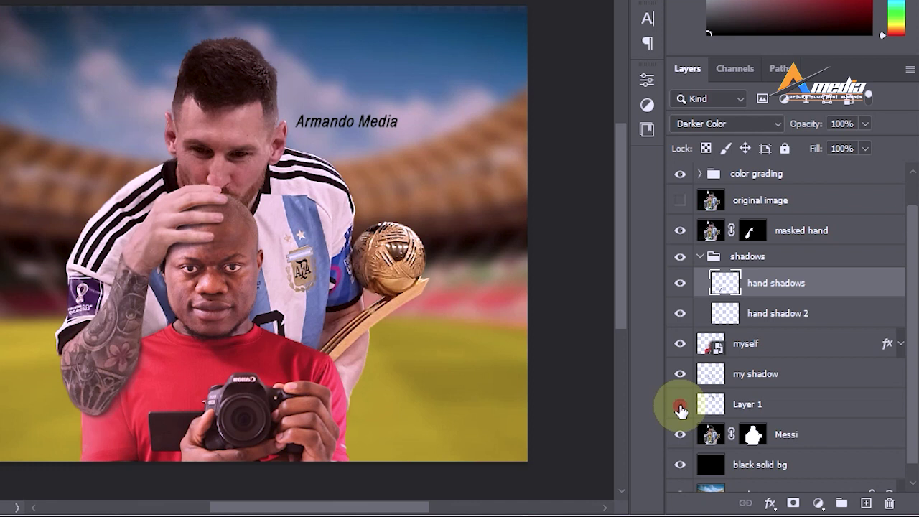
# Toggle Layer 1 off and on to compare the hair edge of the Messi cutout with and without it
pyautogui.scroll(2, 420, 56)
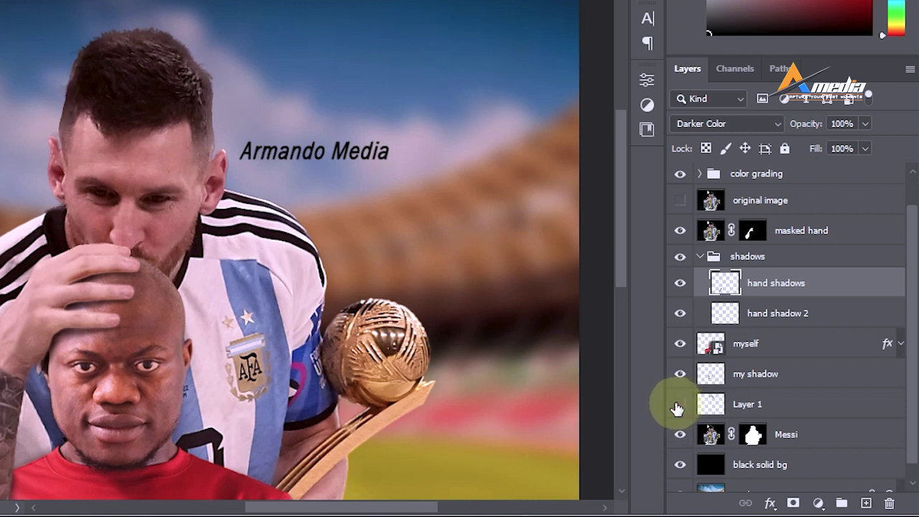
pyautogui.scroll(-2, 213, 266)
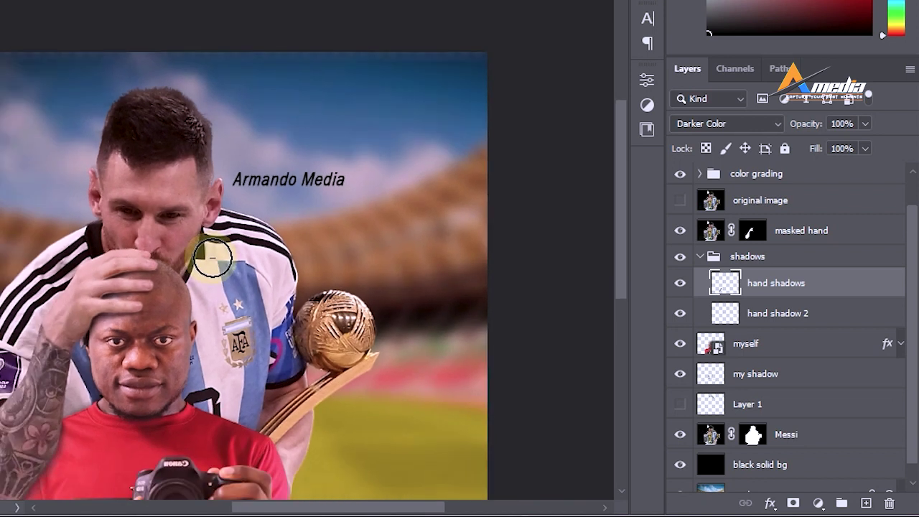
pyautogui.click(680, 404)
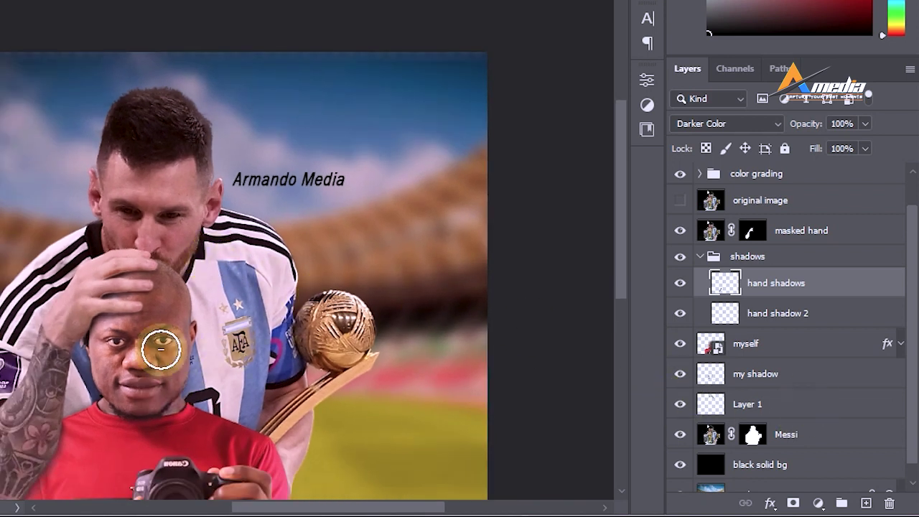
pyautogui.click(209, 338)
pyautogui.moveTo(179, 330); pyautogui.dragTo(230, 207)
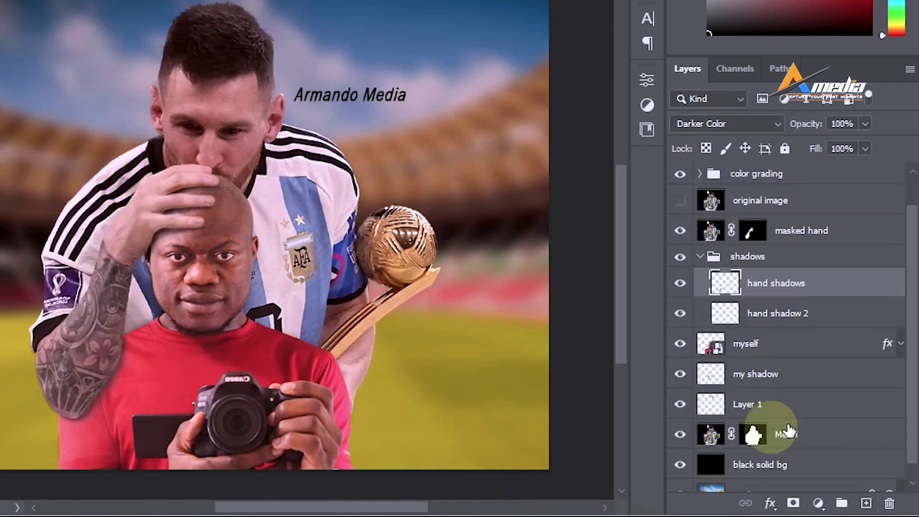
# Select the Messi layer and toggle its visibility, ending with the layer hidden
pyautogui.click(680, 435)
pyautogui.click(803, 439)
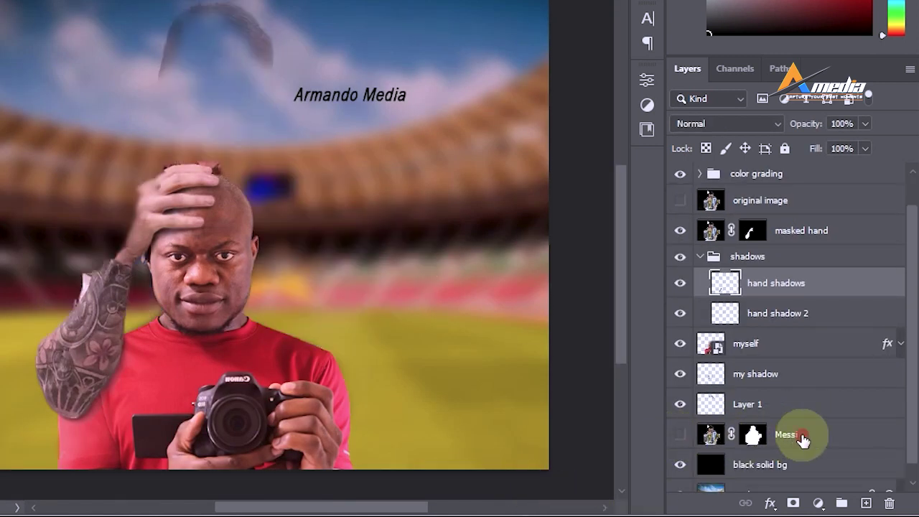
pyautogui.click(679, 435)
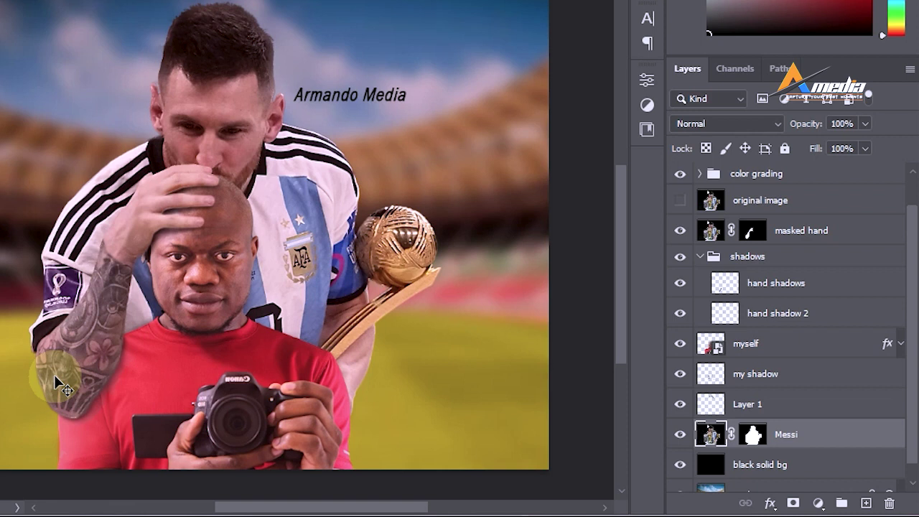
pyautogui.click(681, 435)
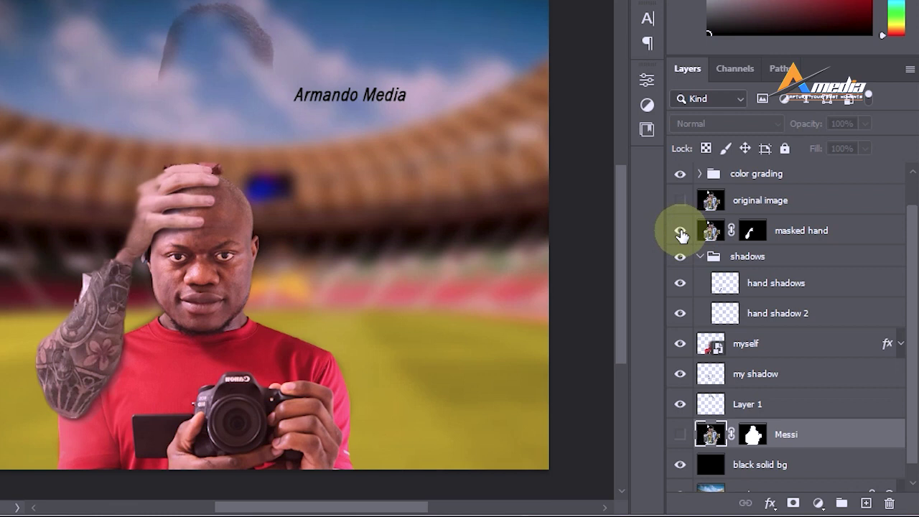
# Try moving the myself layer above the masked hand layer, and undo the move
pyautogui.click(749, 348)
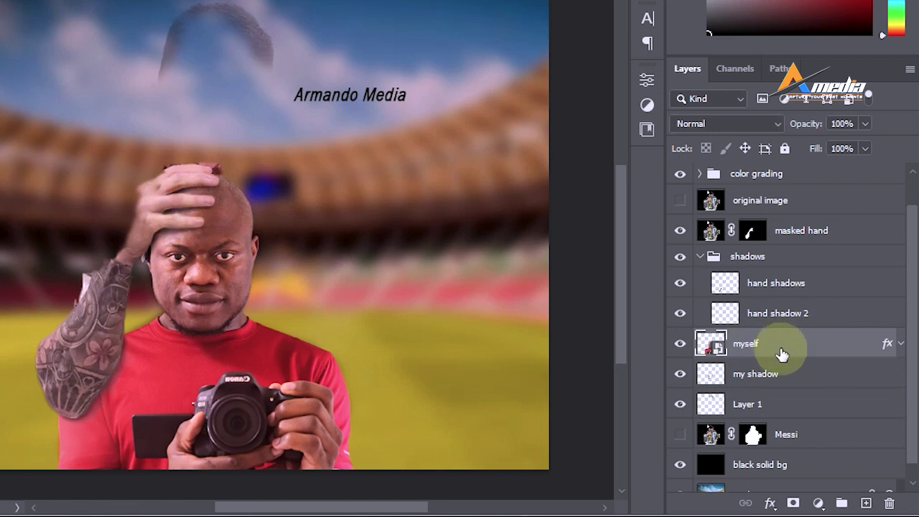
pyautogui.moveTo(782, 352); pyautogui.dragTo(775, 232)
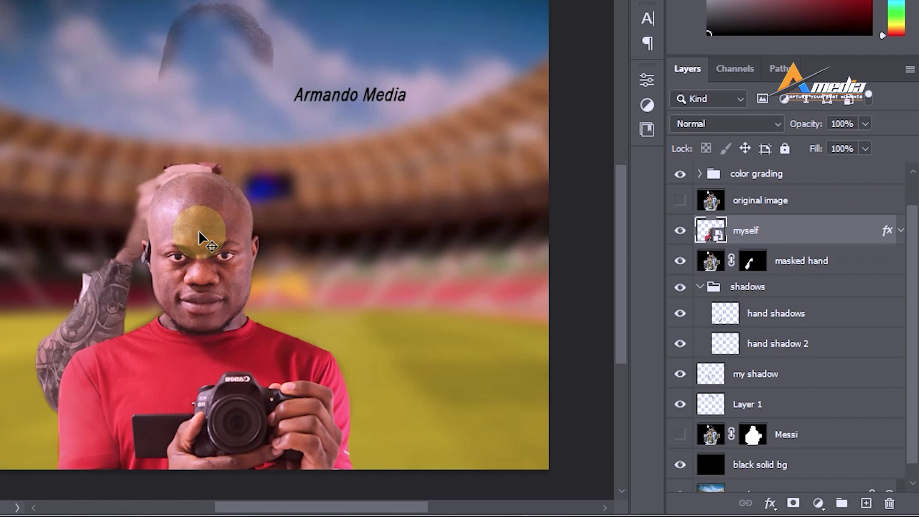
pyautogui.hotkey('ctrl', 'z')
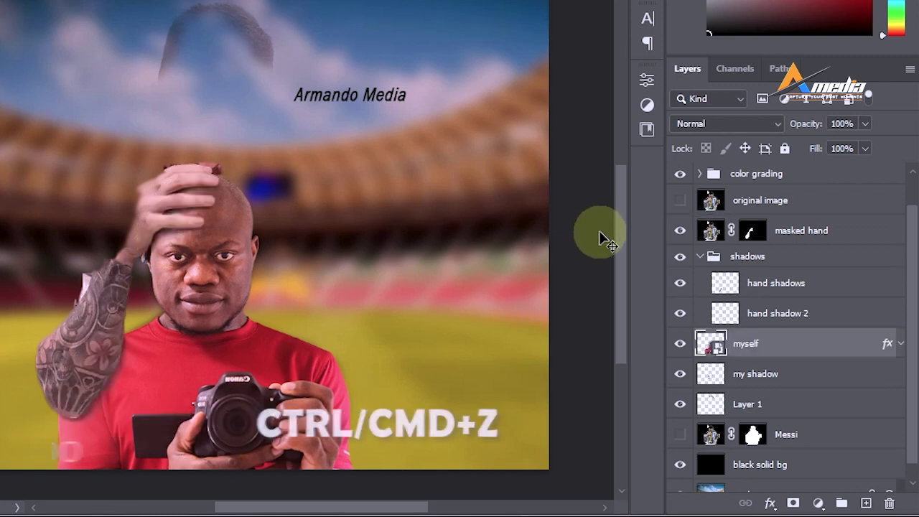
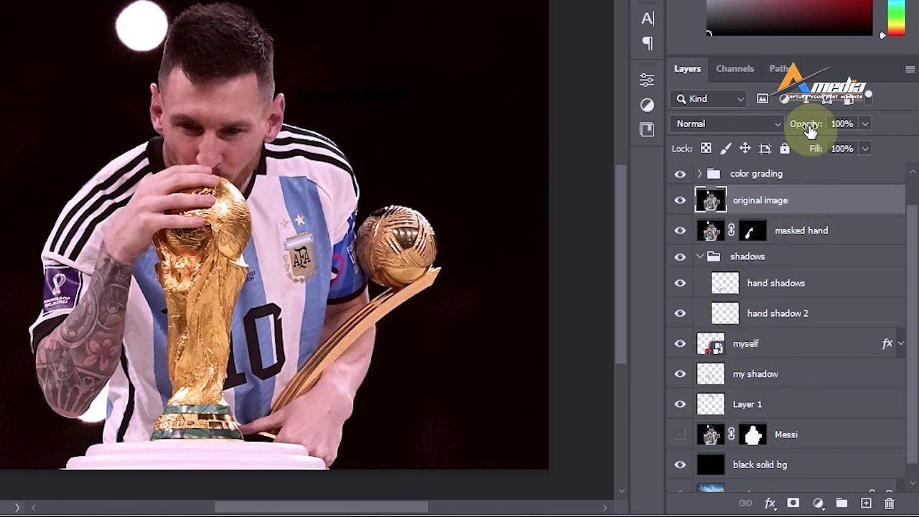
# Lower the original image layer's opacity to 44%
pyautogui.moveTo(796, 126); pyautogui.dragTo(759, 127)
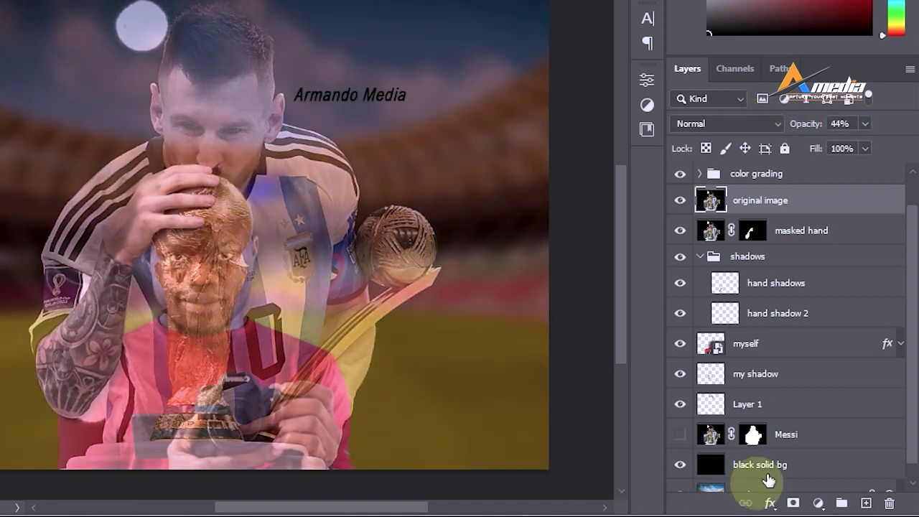
# Free-transform the myself layer to 17.02% width and 17.20% height, fitting the man's head under the hand on the trophy
pyautogui.click(774, 354)
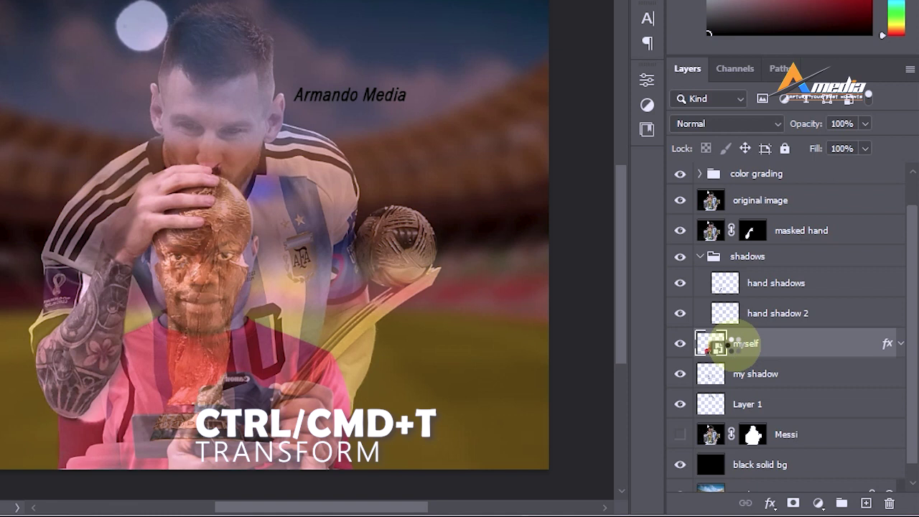
pyautogui.hotkey('ctrl', 't')
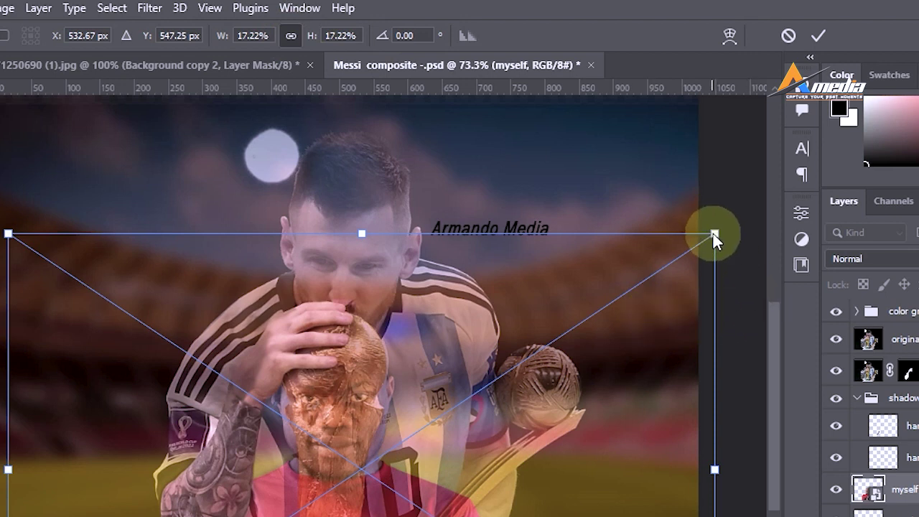
pyautogui.moveTo(713, 234); pyautogui.dragTo(660, 223)
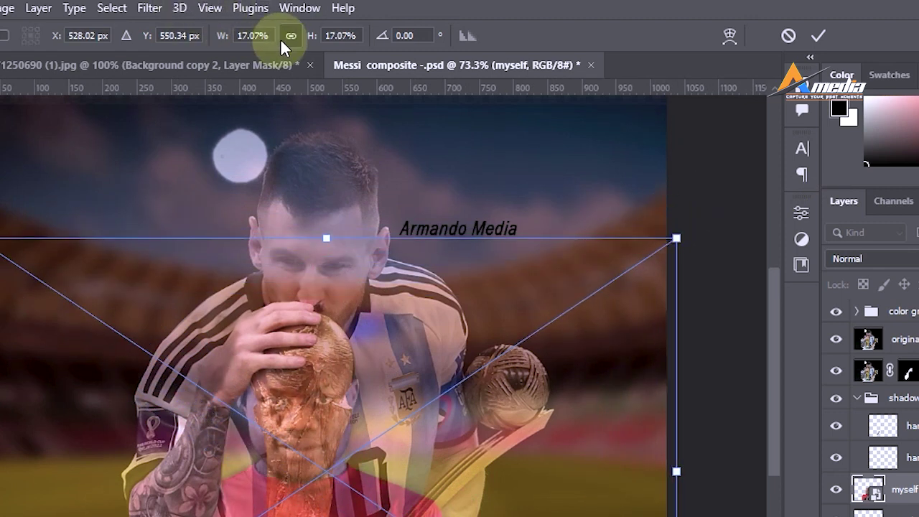
pyautogui.click(676, 240)
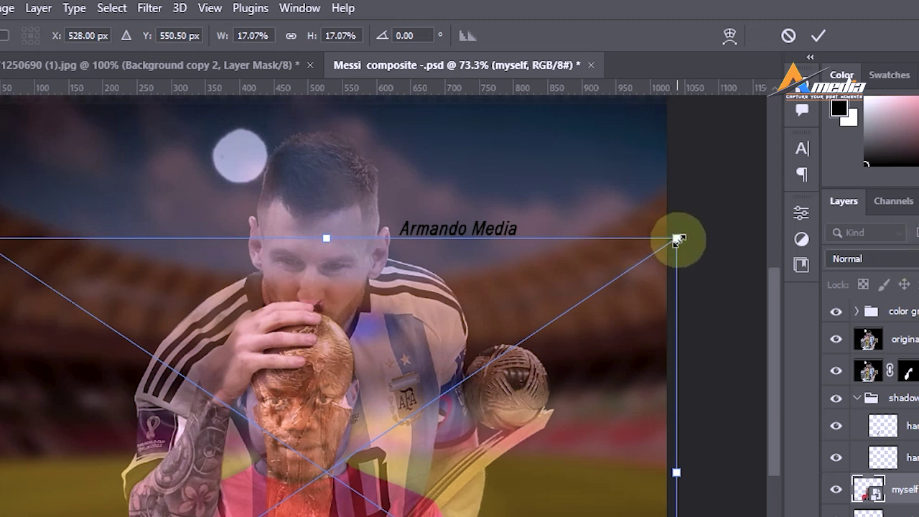
pyautogui.moveTo(676, 239); pyautogui.dragTo(860, 338)
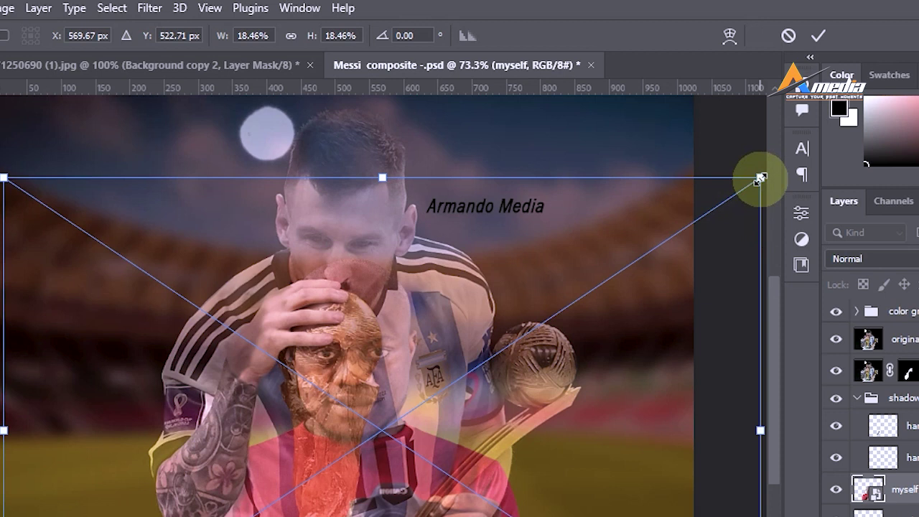
pyautogui.moveTo(760, 178); pyautogui.dragTo(703, 214)
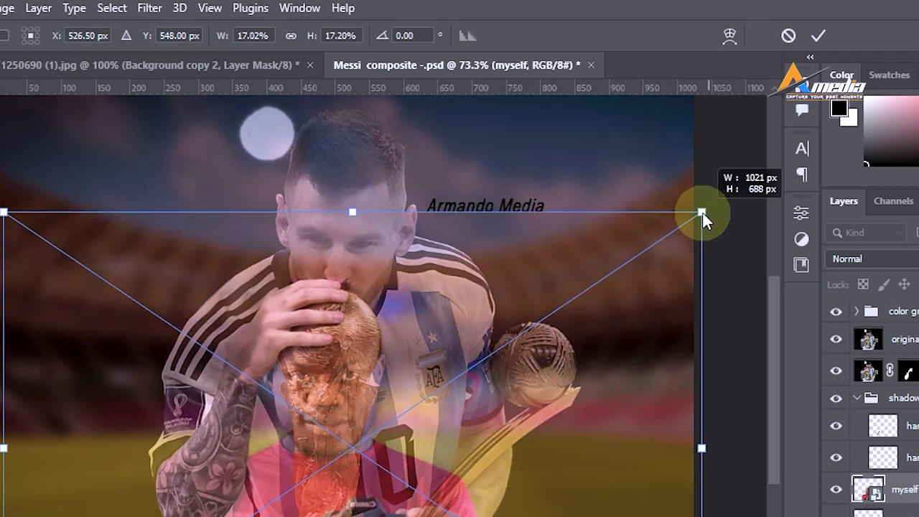
pyautogui.moveTo(703, 214); pyautogui.dragTo(703, 214)
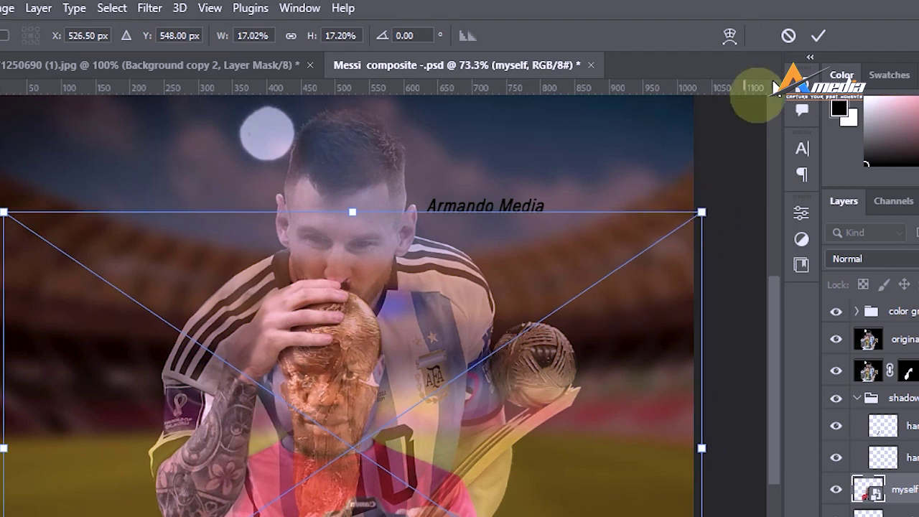
pyautogui.click(820, 38)
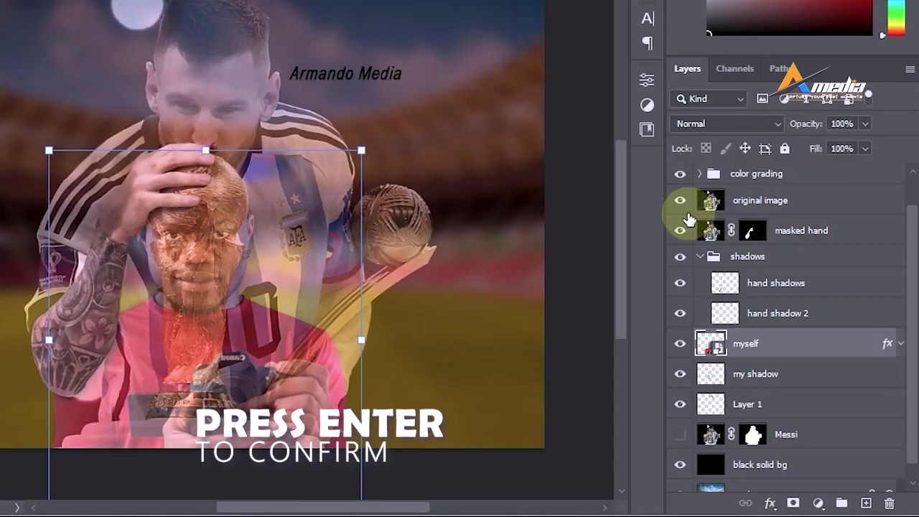
# Restore the original image layer's opacity to 100%, and hide that layer while leaving the myself layer visible
pyautogui.click(680, 346)
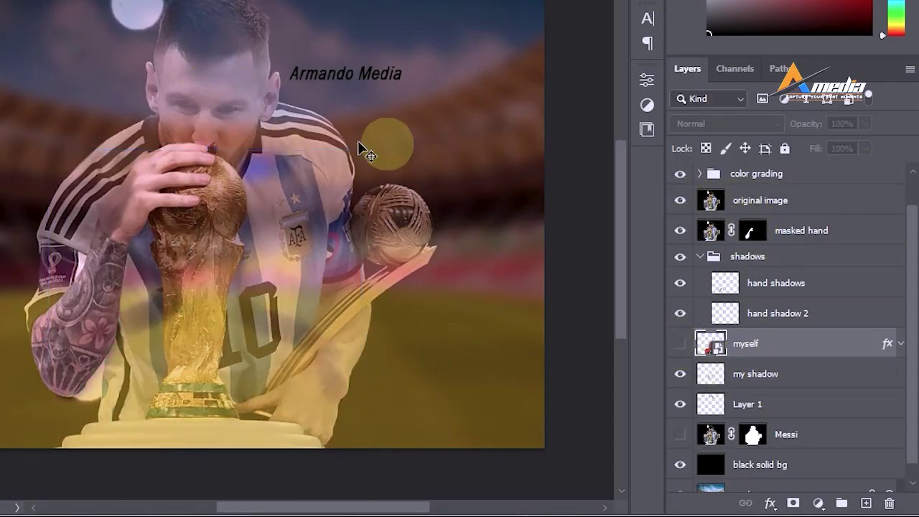
pyautogui.click(835, 205)
pyautogui.moveTo(793, 123); pyautogui.dragTo(911, 128)
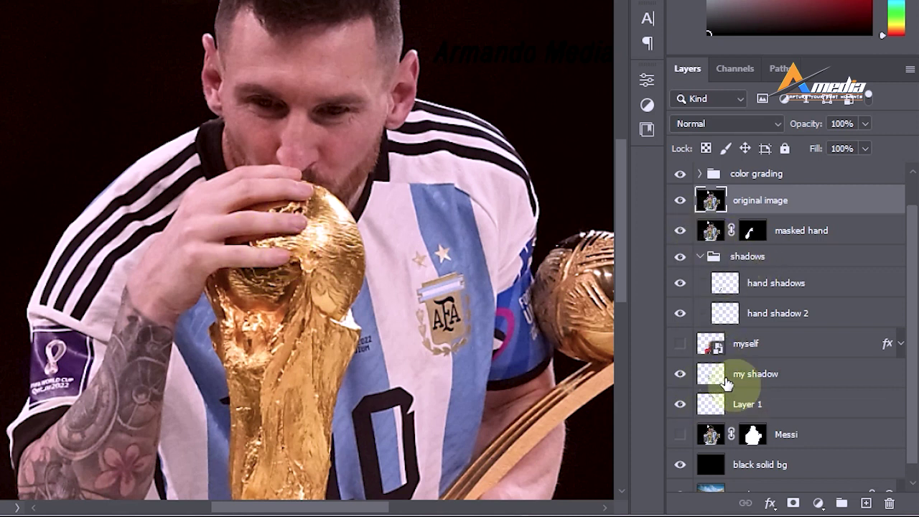
pyautogui.click(680, 343)
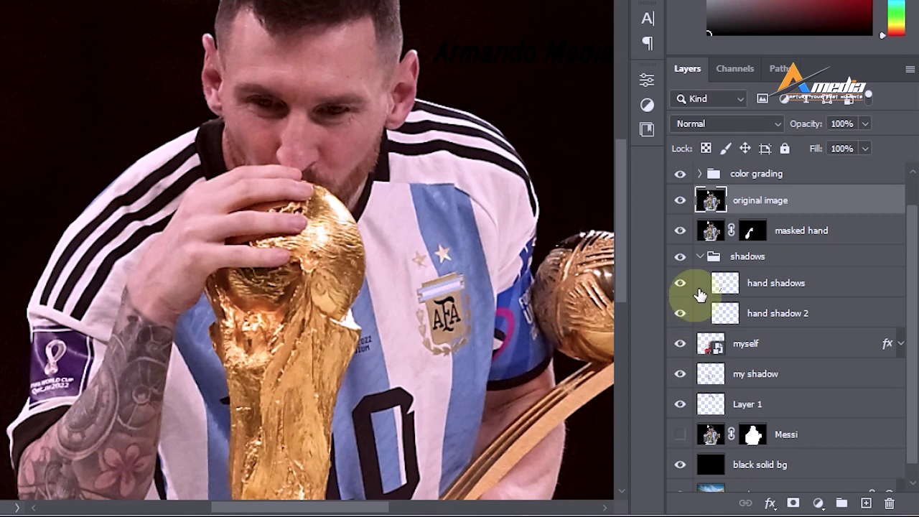
pyautogui.click(680, 200)
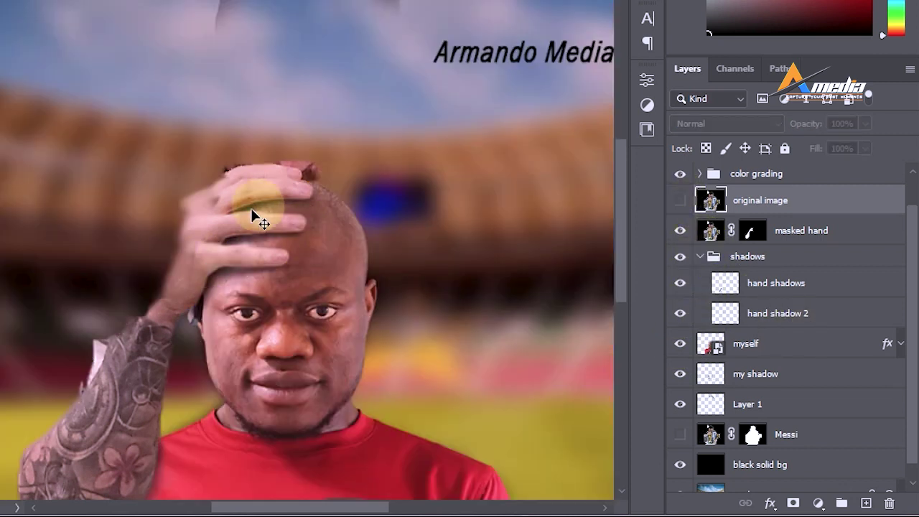
# Hide the shadows group over the man's head and turn the Messi layer back on
pyautogui.scroll(2, 281, 185)
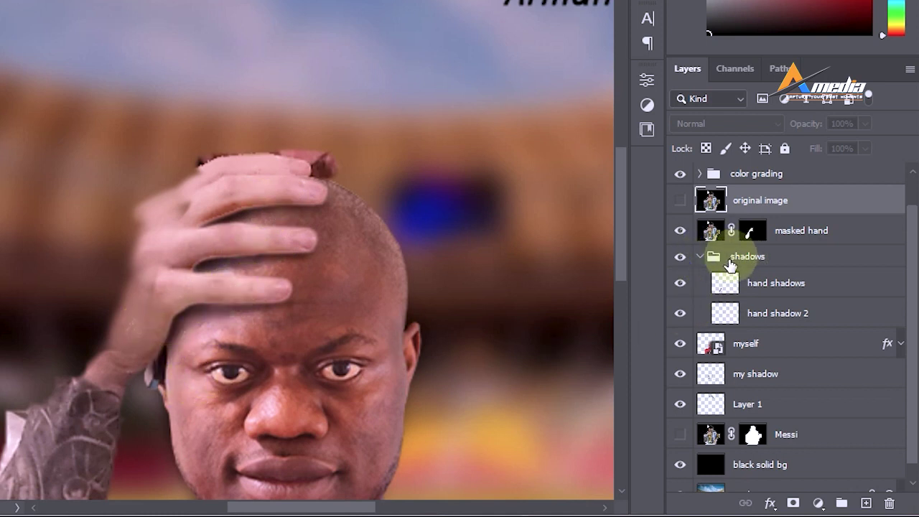
pyautogui.click(680, 259)
pyautogui.click(680, 257)
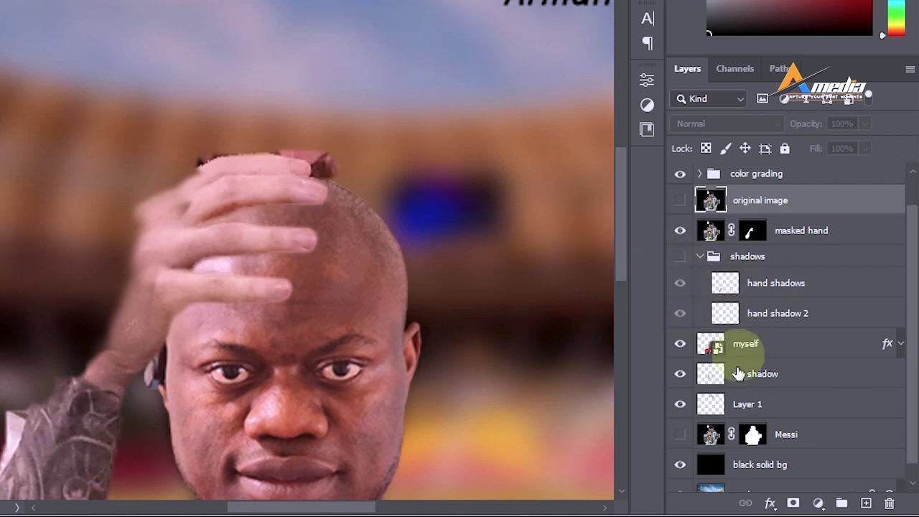
pyautogui.click(680, 434)
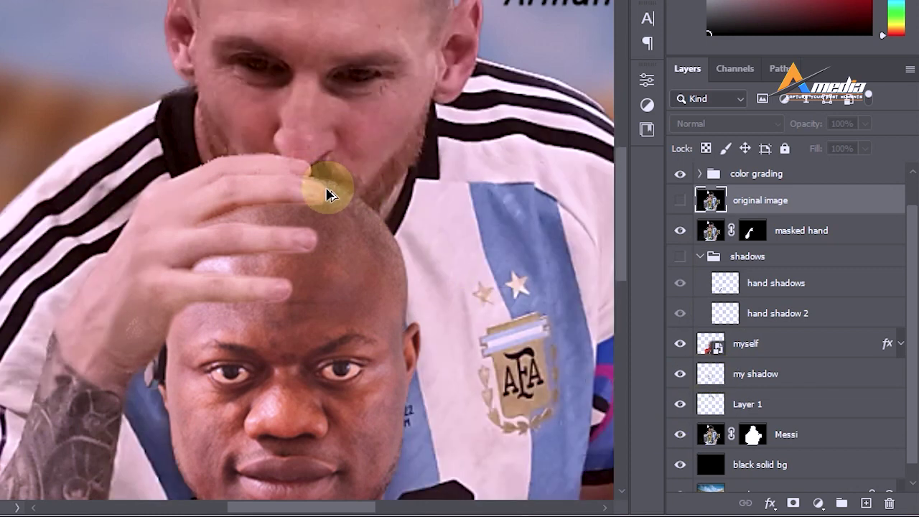
pyautogui.scroll(-2, 324, 189)
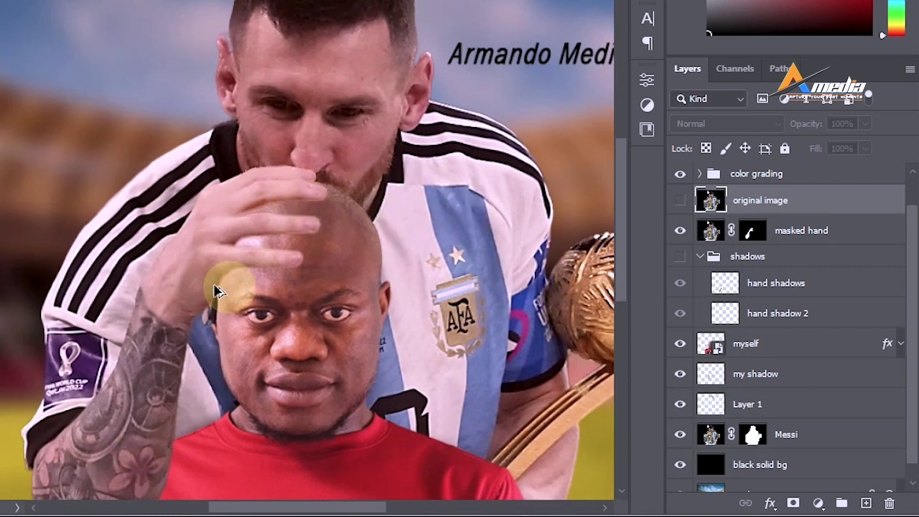
pyautogui.scroll(-1, 376, 255)
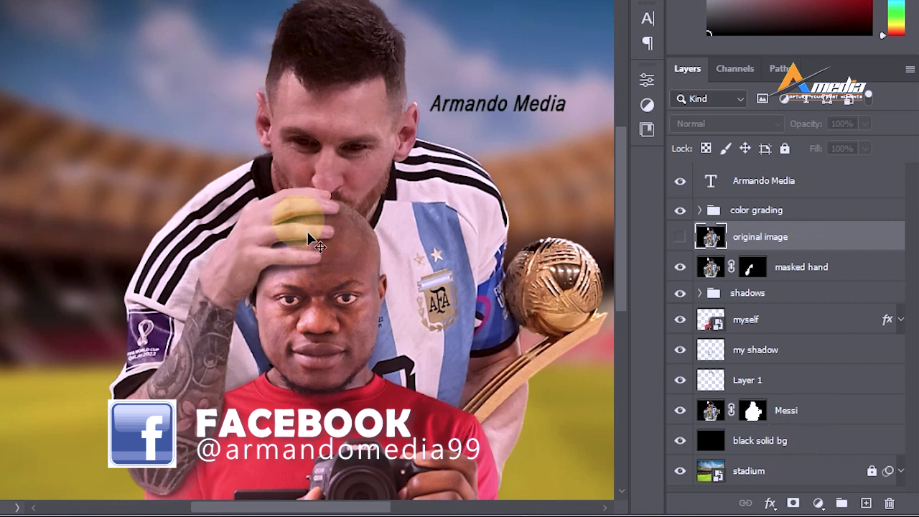
# Add a new empty layer directly above the myself layer
pyautogui.moveTo(622, 158); pyautogui.dragTo(614, 220)
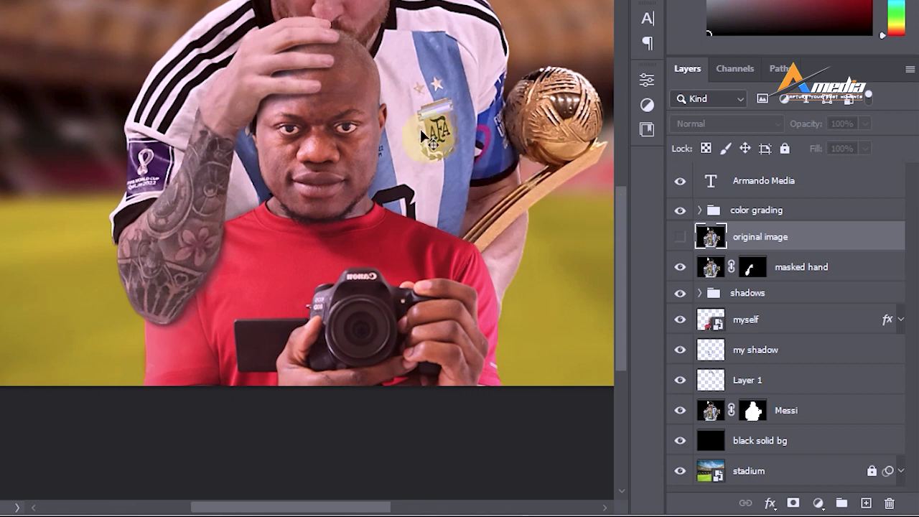
pyautogui.scroll(3, 446, 145)
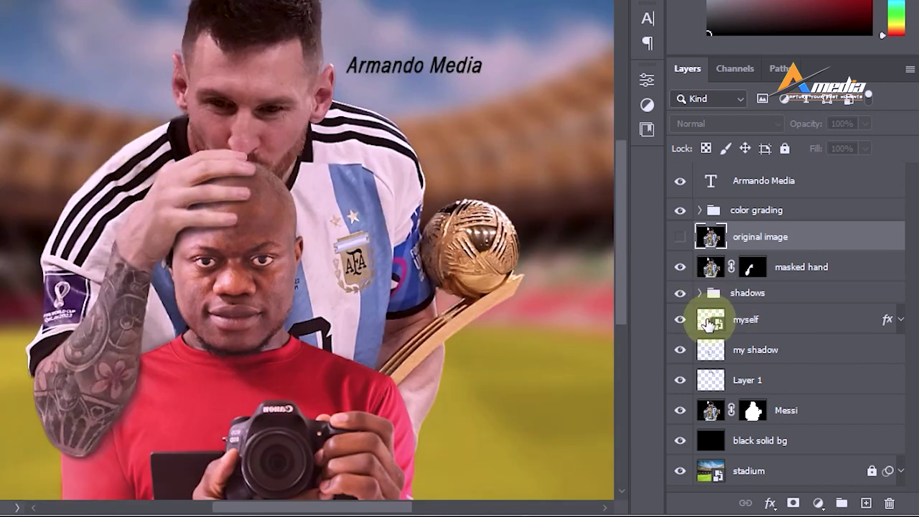
pyautogui.click(726, 319)
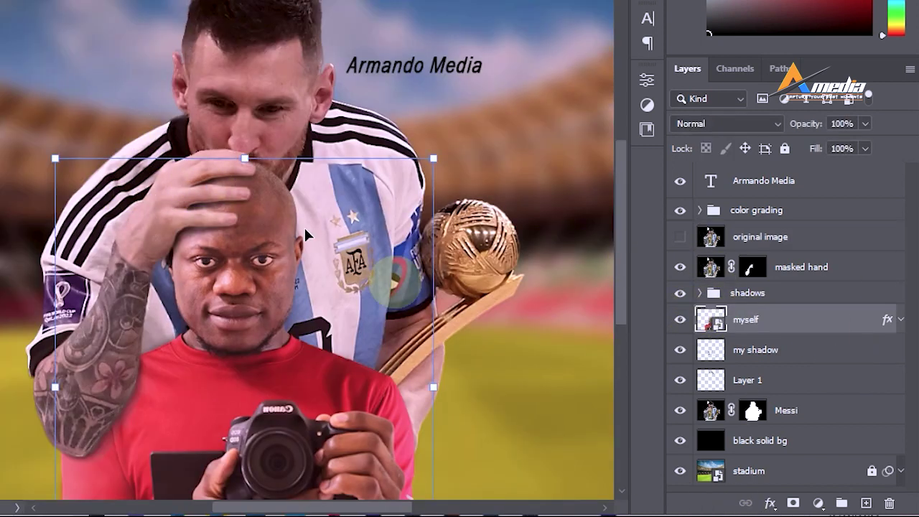
pyautogui.click(866, 504)
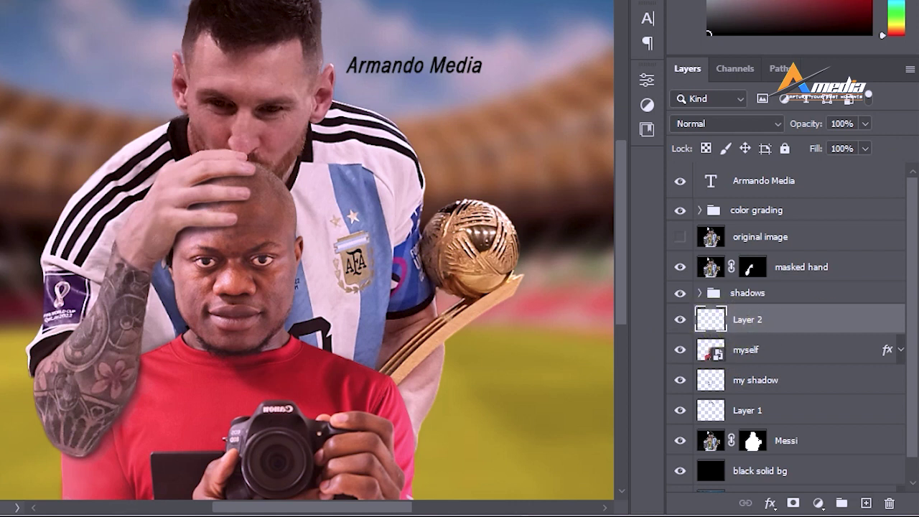
# Undo a full-strength black test stroke with the Brush tool and set the brush to 97% opacity and 39% flow
pyautogui.press('b')
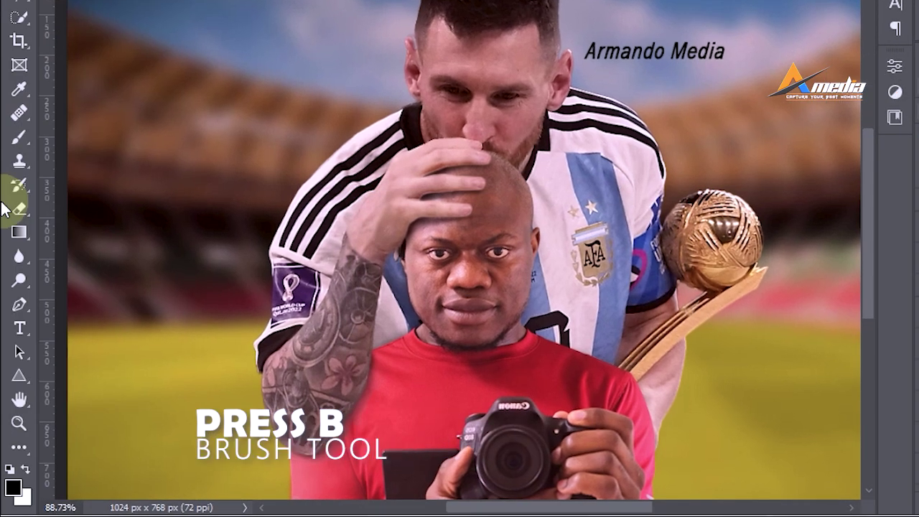
pyautogui.press('b')
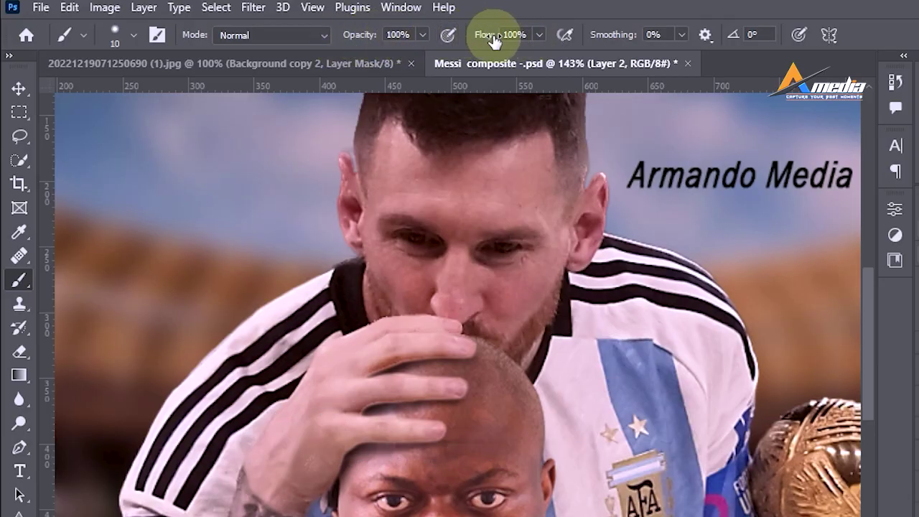
pyautogui.moveTo(166, 262)
pyautogui.mouseDown()
pyautogui.moveTo(271, 230)
pyautogui.moveTo(141, 268)
pyautogui.moveTo(270, 232)
pyautogui.moveTo(156, 277)
pyautogui.mouseUp()
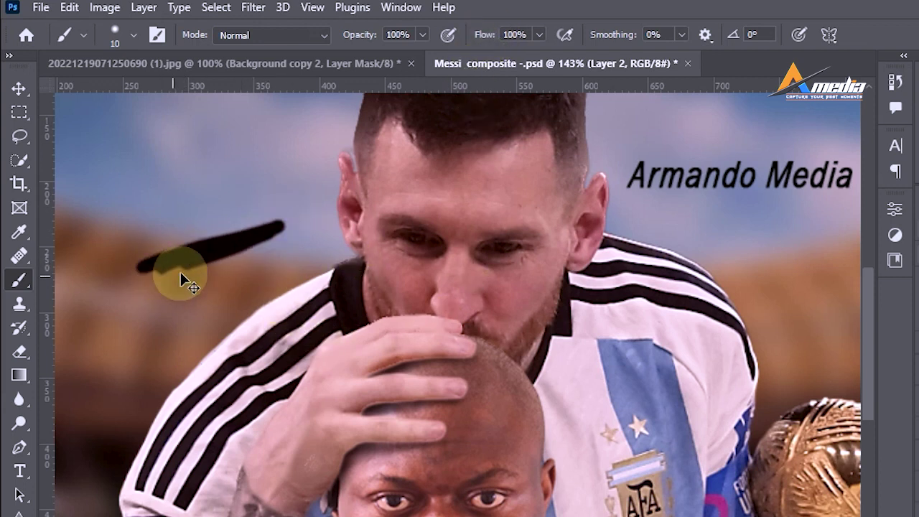
pyautogui.hotkey('ctrl', 'z')
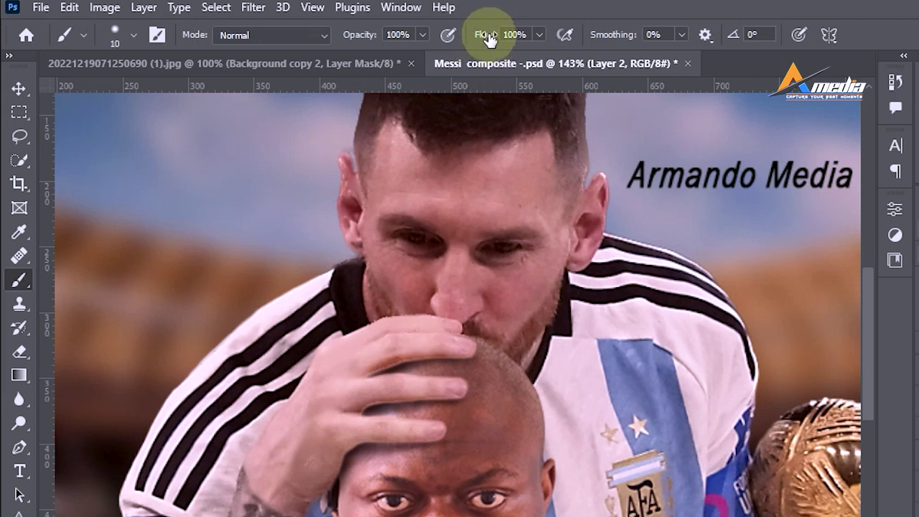
pyautogui.moveTo(487, 39); pyautogui.dragTo(477, 39)
pyautogui.moveTo(359, 35); pyautogui.dragTo(354, 36)
pyautogui.moveTo(484, 39); pyautogui.dragTo(446, 39)
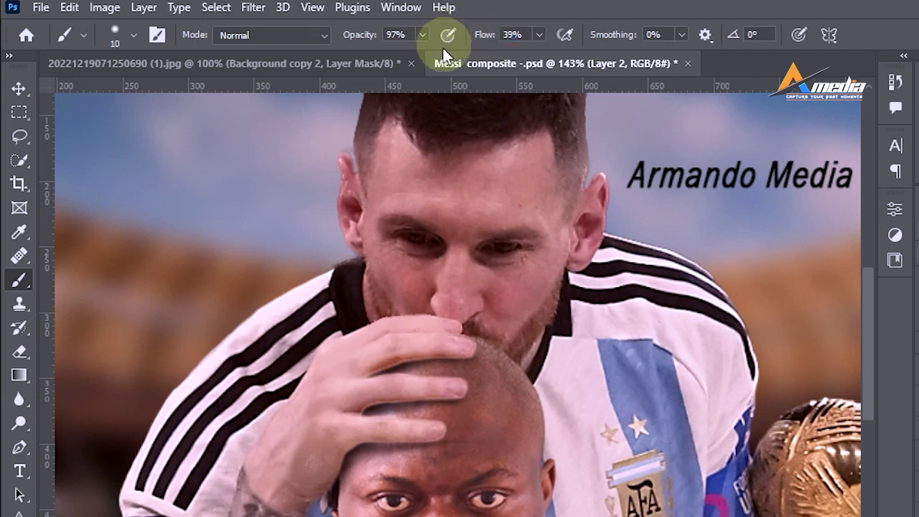
# Paint black shadow strokes on Layer 2 beneath the fingers and along the tattooed forearm's edge
pyautogui.moveTo(463, 359)
pyautogui.mouseDown()
pyautogui.moveTo(427, 353)
pyautogui.moveTo(382, 368)
pyautogui.moveTo(404, 356)
pyautogui.moveTo(380, 378)
pyautogui.moveTo(402, 374)
pyautogui.moveTo(402, 386)
pyautogui.moveTo(365, 420)
pyautogui.moveTo(388, 399)
pyautogui.moveTo(361, 407)
pyautogui.moveTo(376, 391)
pyautogui.moveTo(362, 424)
pyautogui.moveTo(376, 407)
pyautogui.moveTo(361, 409)
pyautogui.moveTo(390, 392)
pyautogui.moveTo(318, 446)
pyautogui.moveTo(372, 441)
pyautogui.moveTo(347, 451)
pyautogui.moveTo(327, 489)
pyautogui.moveTo(318, 461)
pyautogui.mouseUp()
pyautogui.scroll(-8, 345, 301)
pyautogui.hscroll(-3, 345, 302)
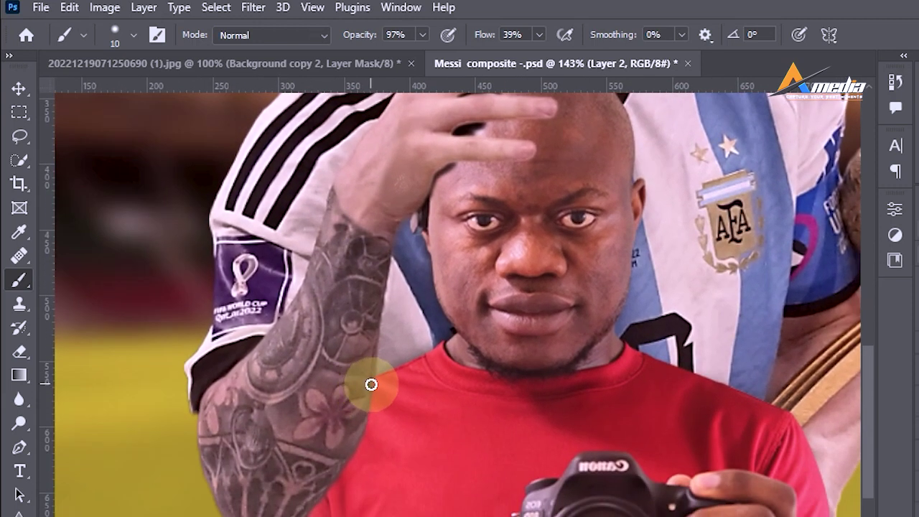
pyautogui.moveTo(373, 385)
pyautogui.mouseDown()
pyautogui.moveTo(361, 424)
pyautogui.moveTo(301, 512)
pyautogui.mouseUp()
# Soften the painted shadow strokes on Layer 2 with a Gaussian Blur, reducing the radius slightly before applying it
pyautogui.click(253, 9)
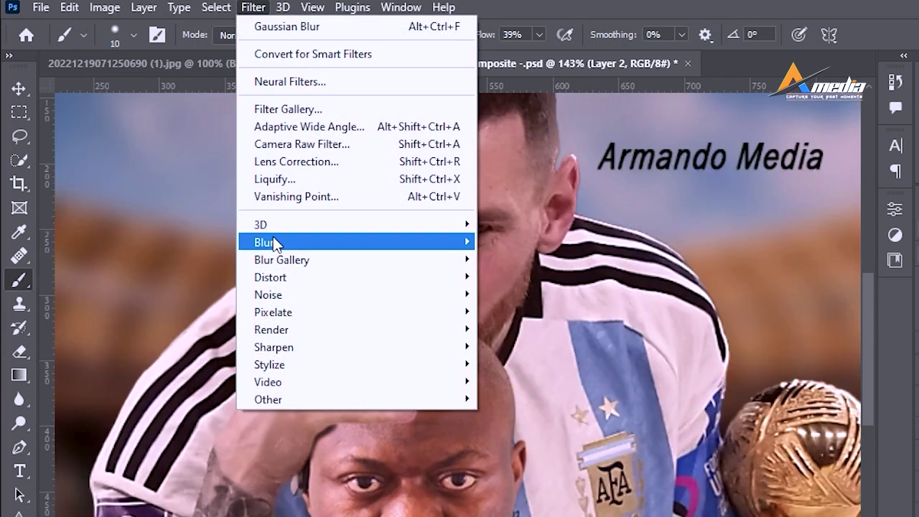
pyautogui.moveTo(294, 244)
pyautogui.click(528, 311)
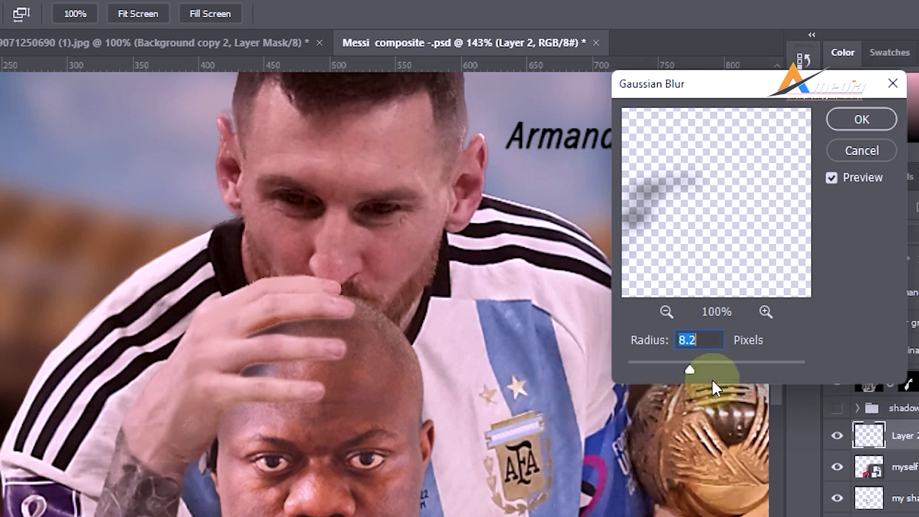
pyautogui.click(832, 178)
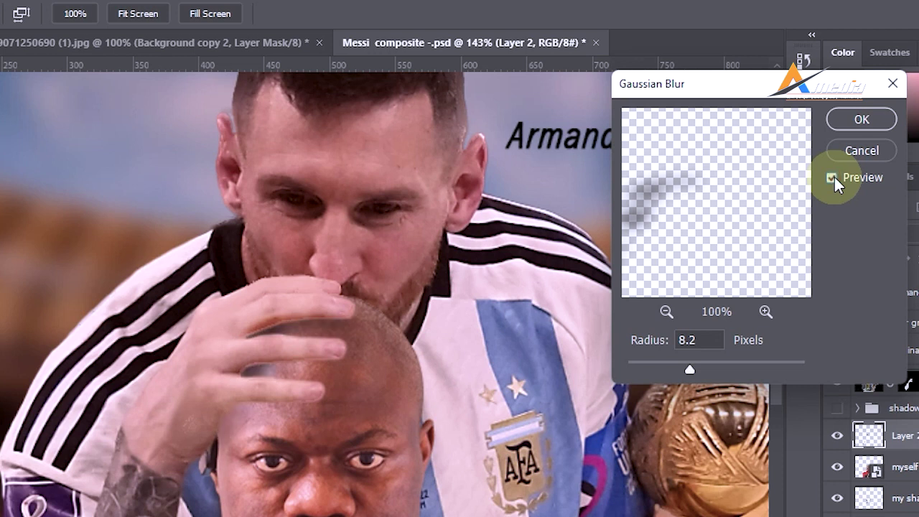
pyautogui.moveTo(688, 368)
pyautogui.mouseDown()
pyautogui.moveTo(644, 366)
pyautogui.moveTo(682, 366)
pyautogui.mouseUp()
pyautogui.click(861, 120)
pyautogui.press('b')
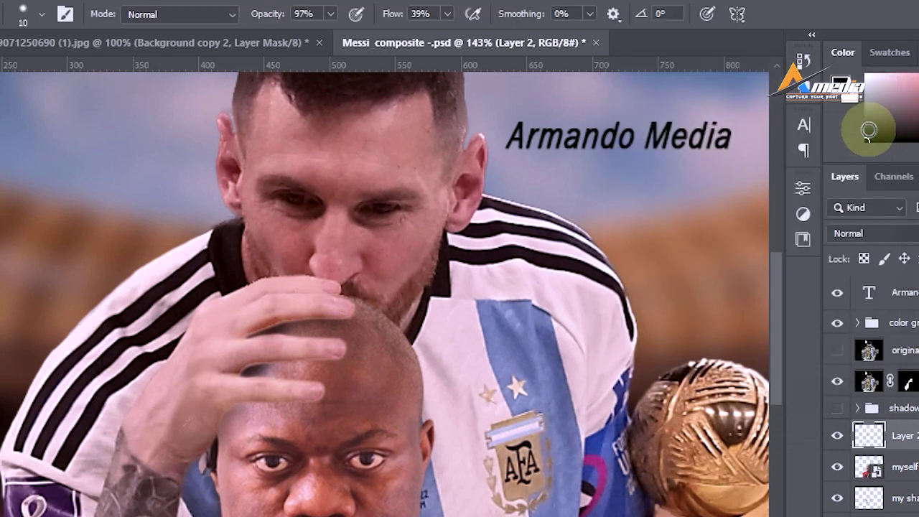
# Add a new empty layer directly beneath the myself layer
pyautogui.scroll(-3, 287, 368)
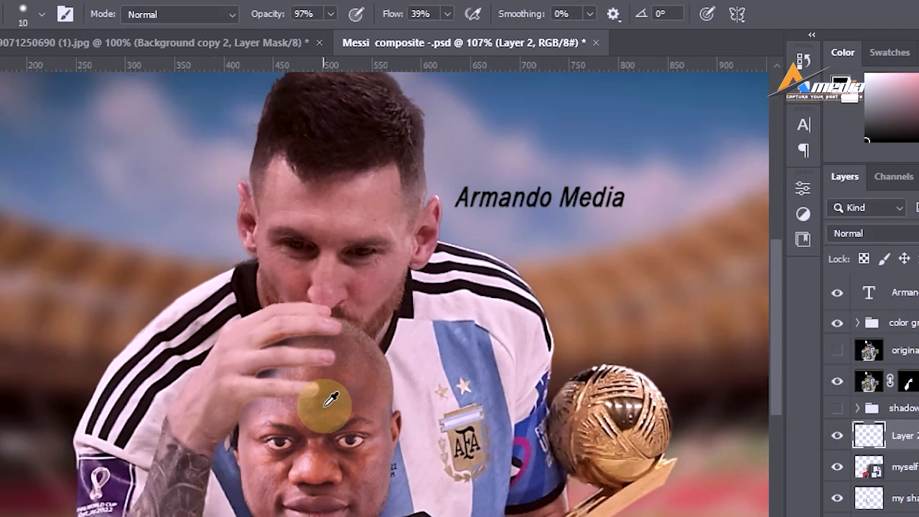
pyautogui.moveTo(326, 499); pyautogui.dragTo(352, 315)
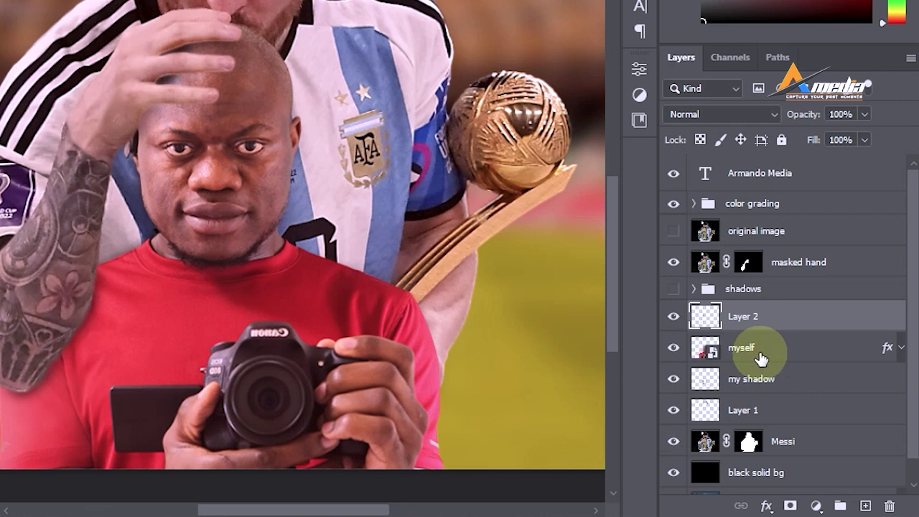
pyautogui.click(761, 357)
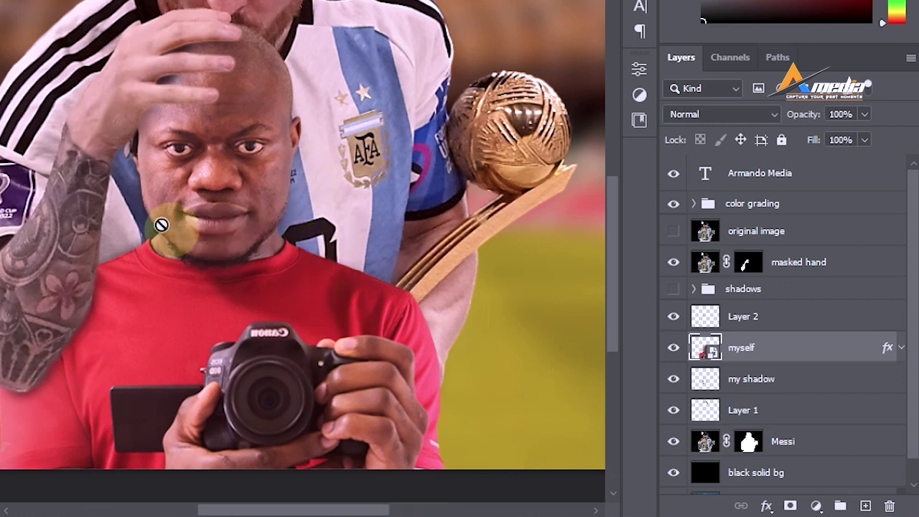
pyautogui.click(315, 265)
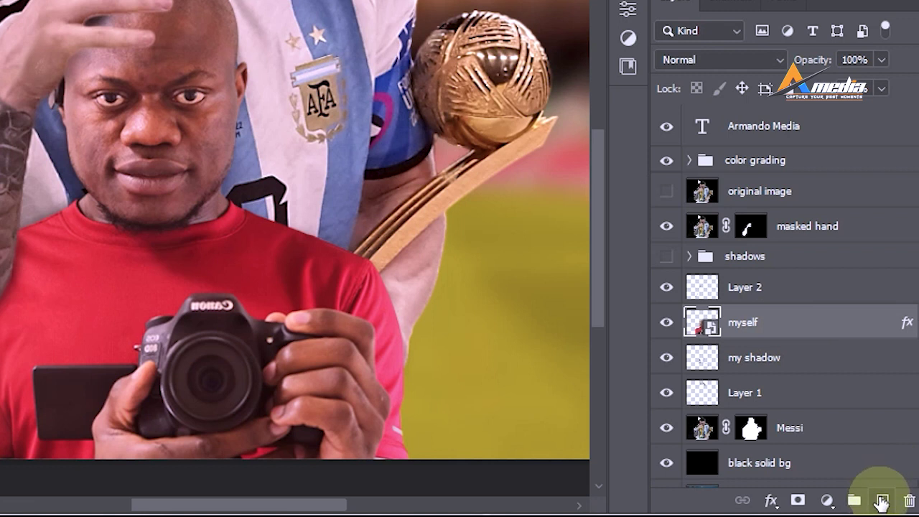
pyautogui.keyDown('ctrl'); pyautogui.click(882, 502); pyautogui.keyUp('ctrl')
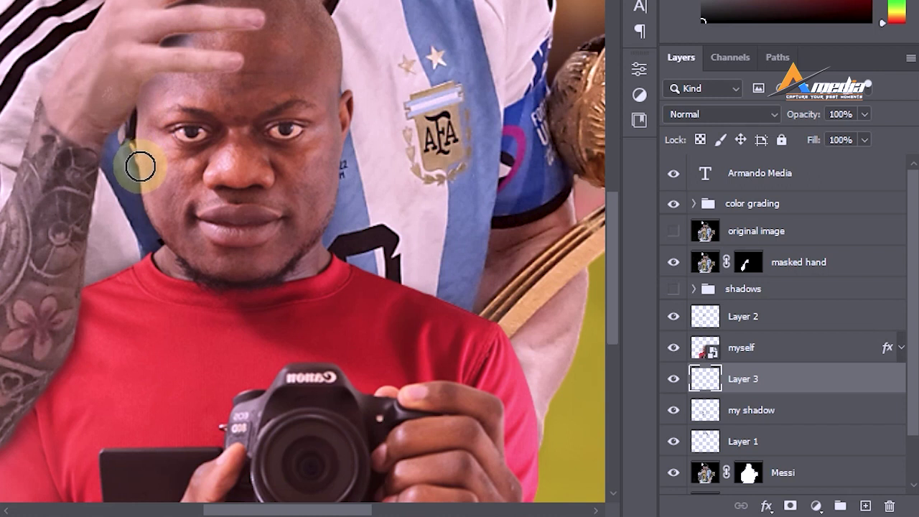
# Hide the my shadow layer and reduce Layer 3's opacity to 41%
pyautogui.click(673, 409)
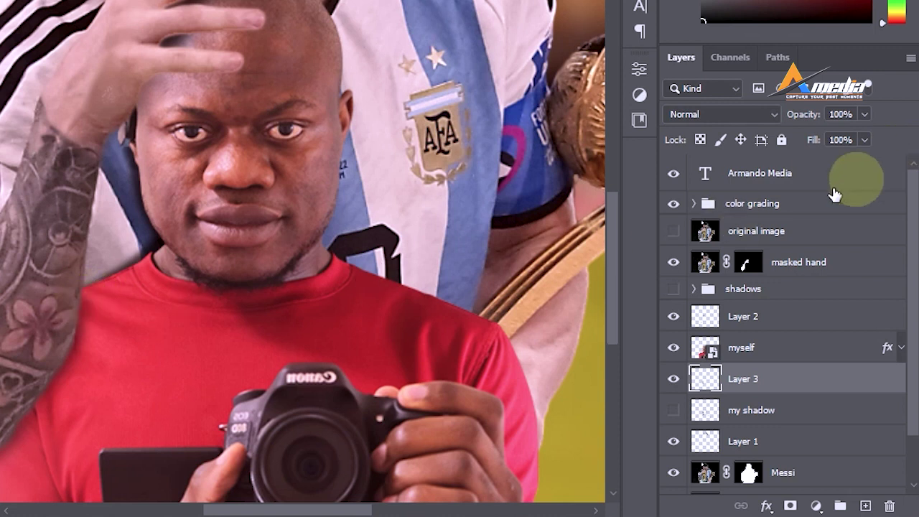
pyautogui.moveTo(807, 118)
pyautogui.mouseDown()
pyautogui.moveTo(768, 119)
pyautogui.moveTo(841, 122)
pyautogui.moveTo(763, 129)
pyautogui.moveTo(800, 113)
pyautogui.moveTo(777, 120)
pyautogui.moveTo(812, 119)
pyautogui.mouseUp()
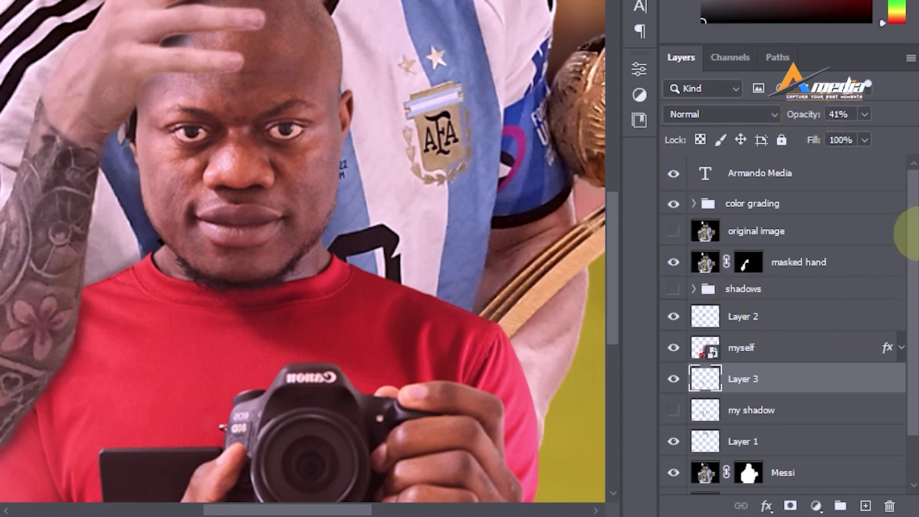
pyautogui.hscroll(3, 377, 167)
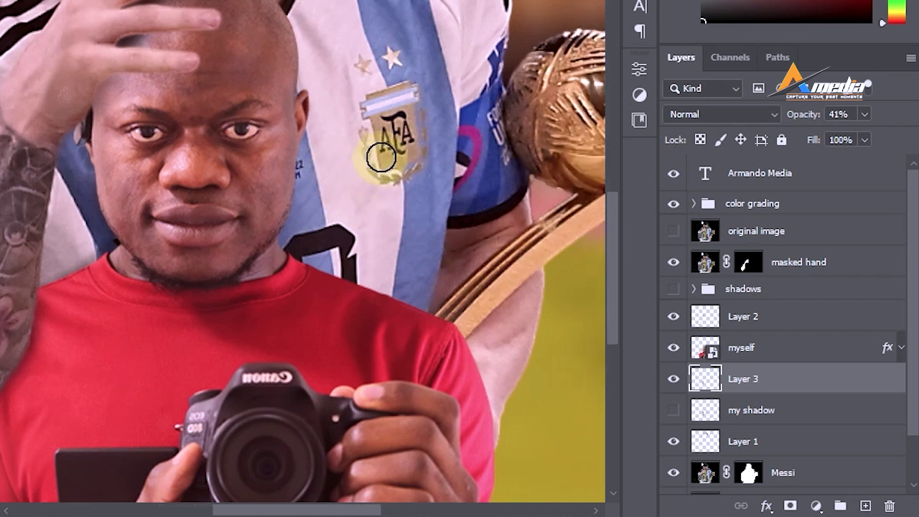
pyautogui.scroll(-1, 381, 158)
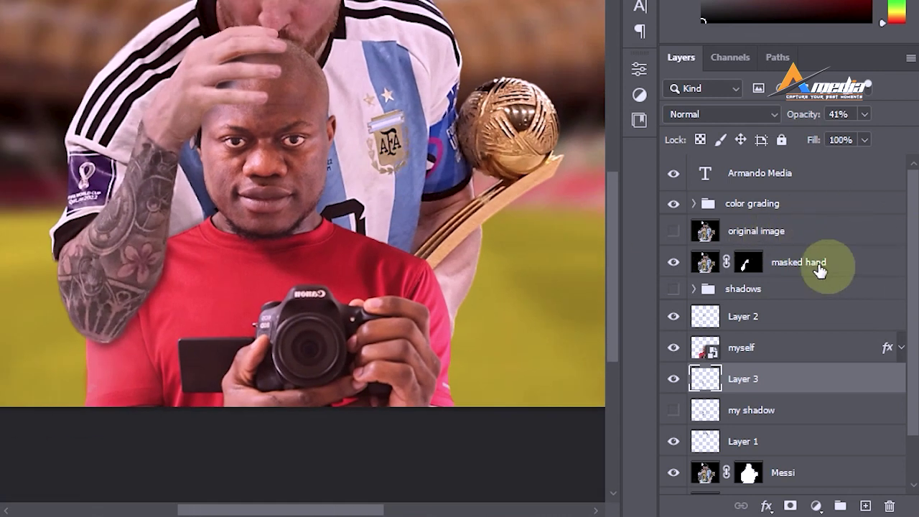
pyautogui.moveTo(327, 92); pyautogui.dragTo(260, 220)
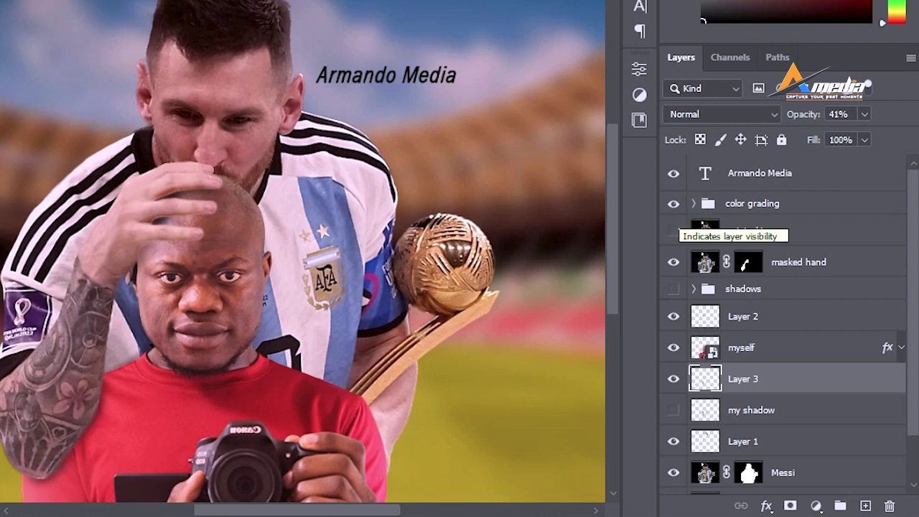
# Add a Hue/Saturation adjustment inside the color grading group with Hue +2 and Saturation +17
pyautogui.click(688, 205)
pyautogui.click(694, 203)
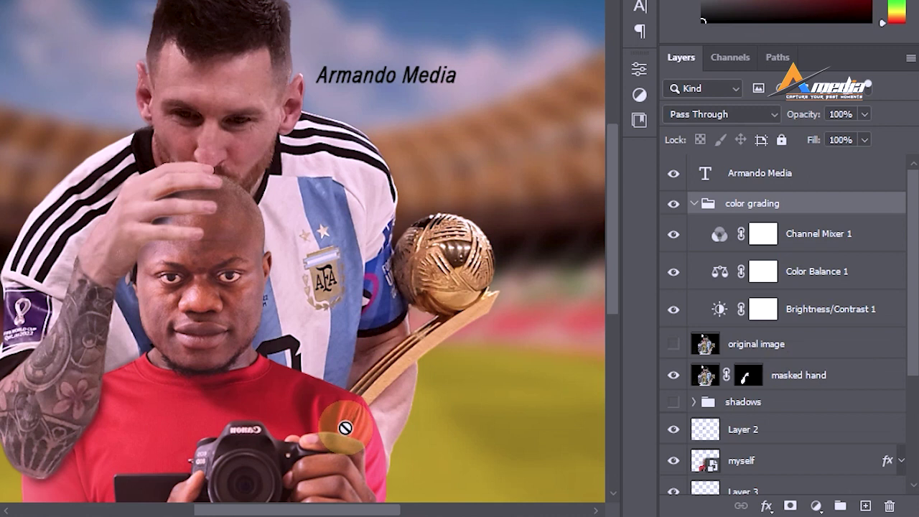
pyautogui.click(816, 508)
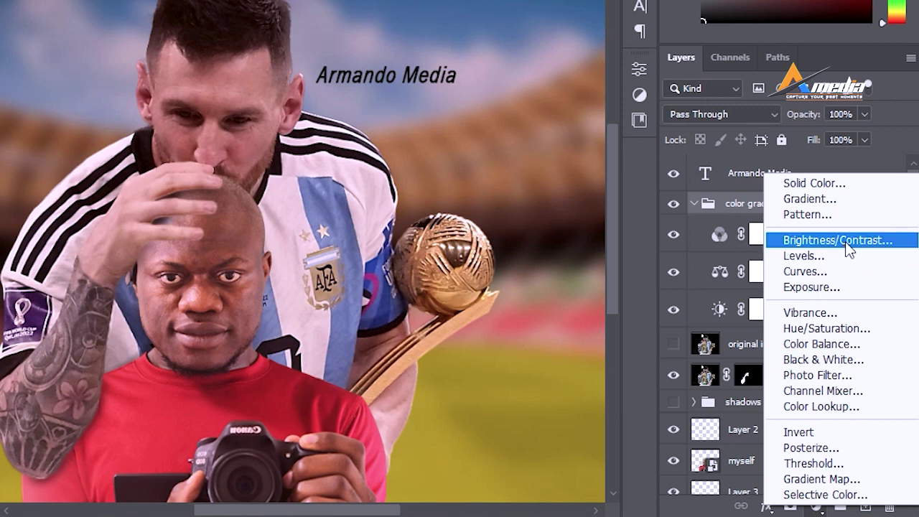
pyautogui.click(821, 329)
pyautogui.moveTo(482, 193); pyautogui.dragTo(502, 232)
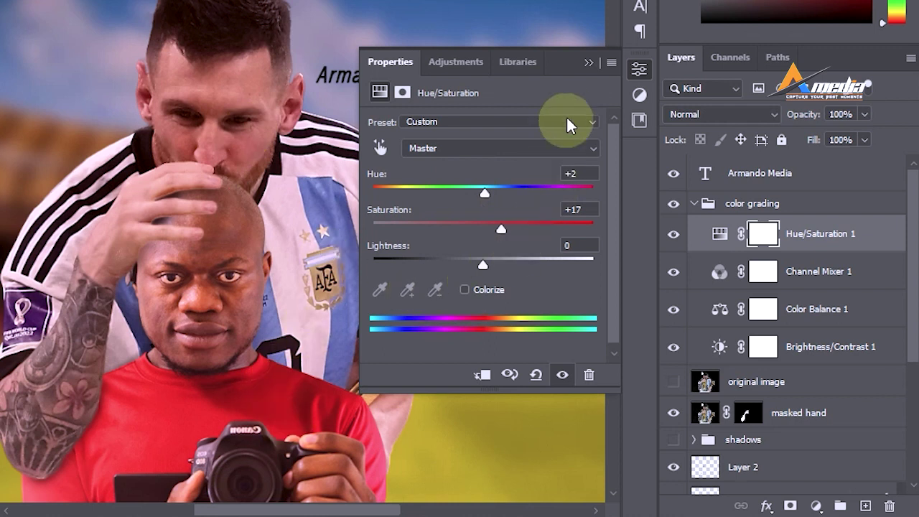
pyautogui.click(589, 61)
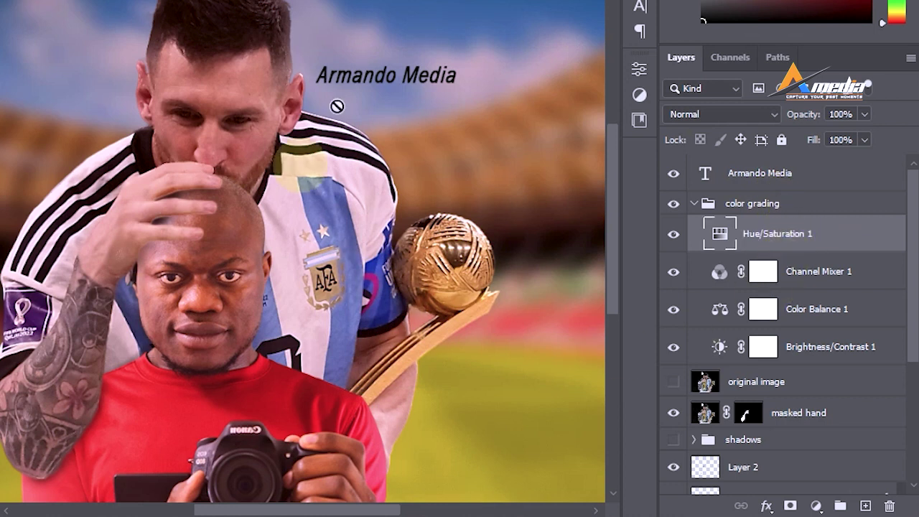
# Try a Levels adjustment with a shadow input of 44 clipped to the myself layer, and delete that adjustment layer
pyautogui.scroll(-6, 841, 409)
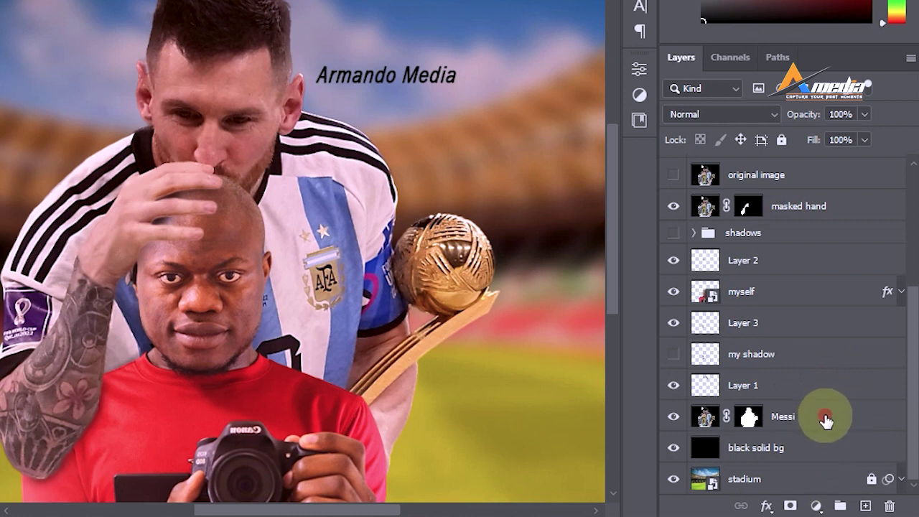
pyautogui.click(826, 420)
pyautogui.click(792, 292)
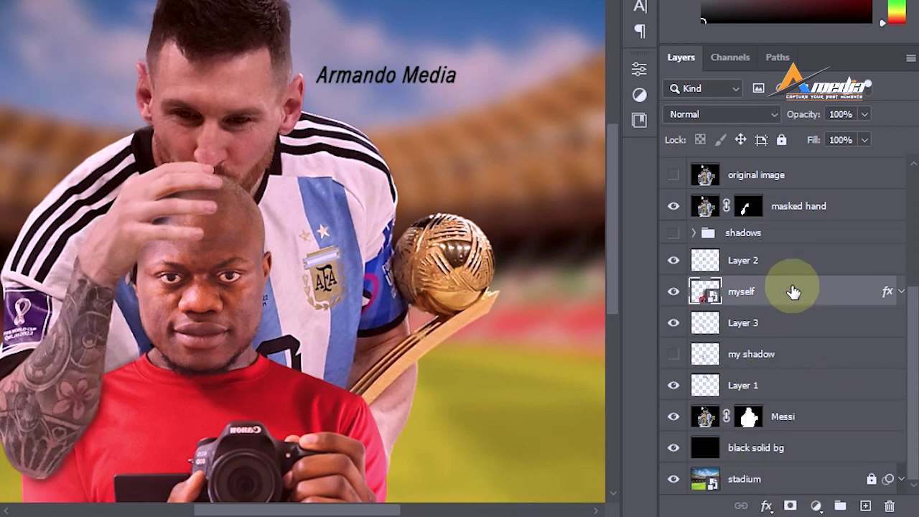
pyautogui.click(817, 506)
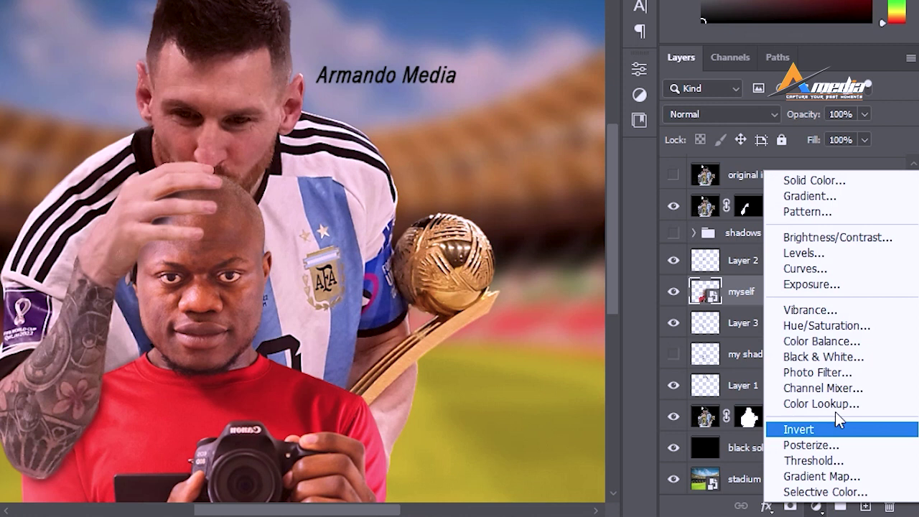
pyautogui.click(829, 256)
pyautogui.moveTo(400, 258); pyautogui.dragTo(432, 261)
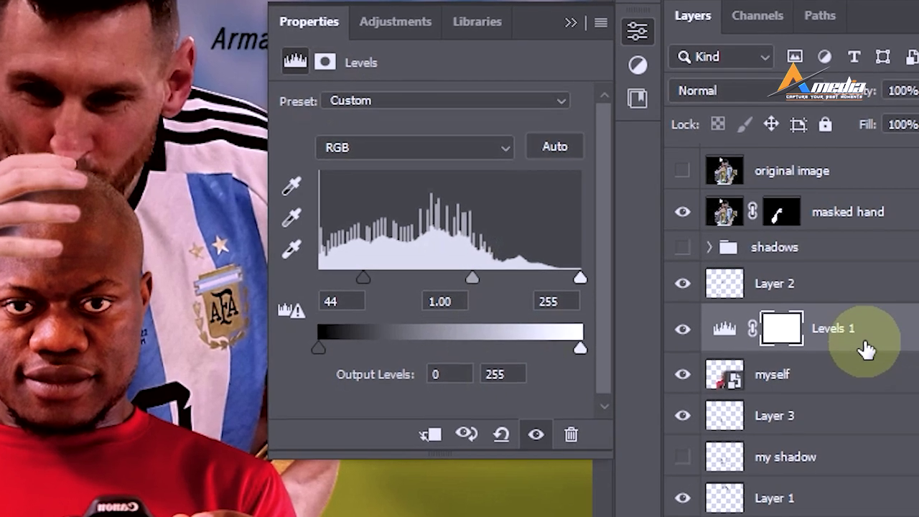
pyautogui.click(429, 436)
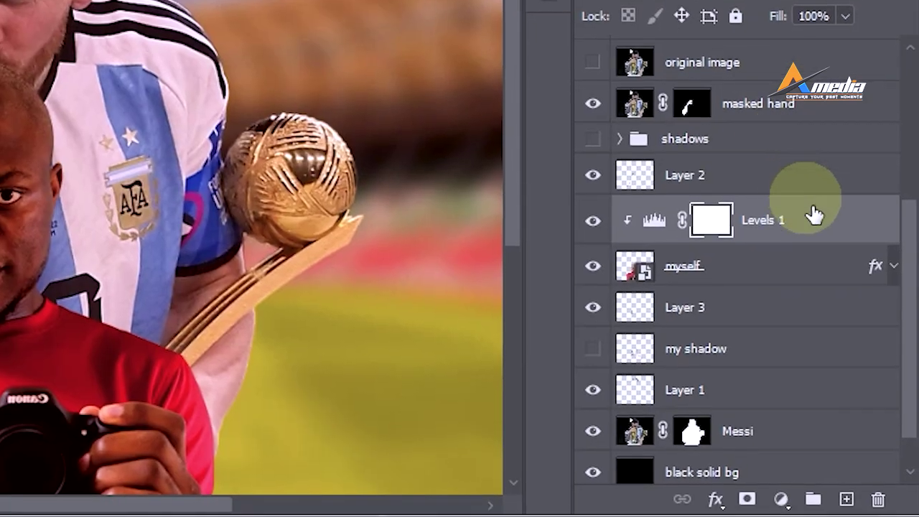
pyautogui.moveTo(810, 213); pyautogui.dragTo(878, 503)
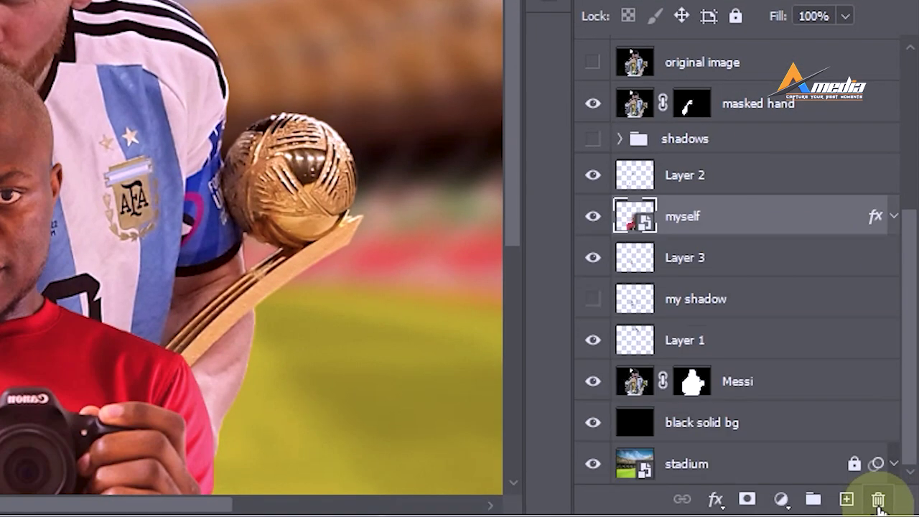
pyautogui.scroll(-1, 65, 219)
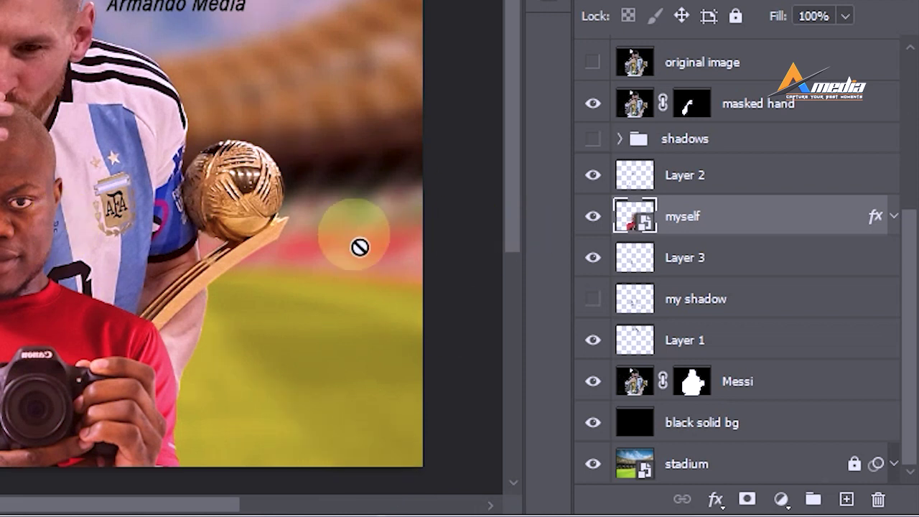
# Unlock the stadium layer and lock it again
pyautogui.click(682, 467)
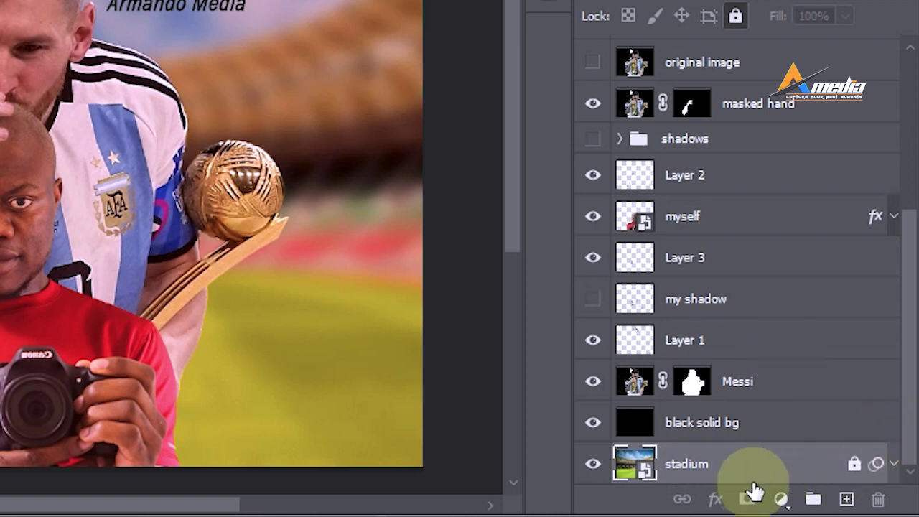
pyautogui.click(736, 29)
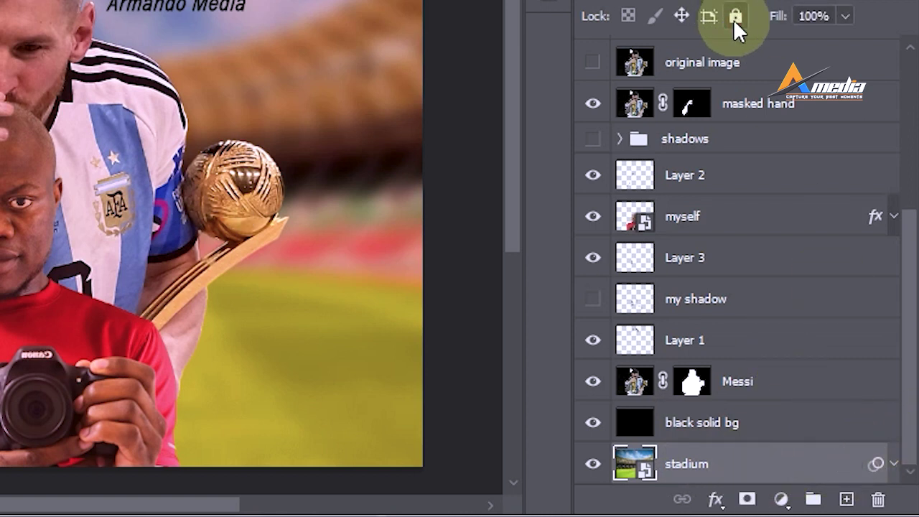
pyautogui.click(735, 17)
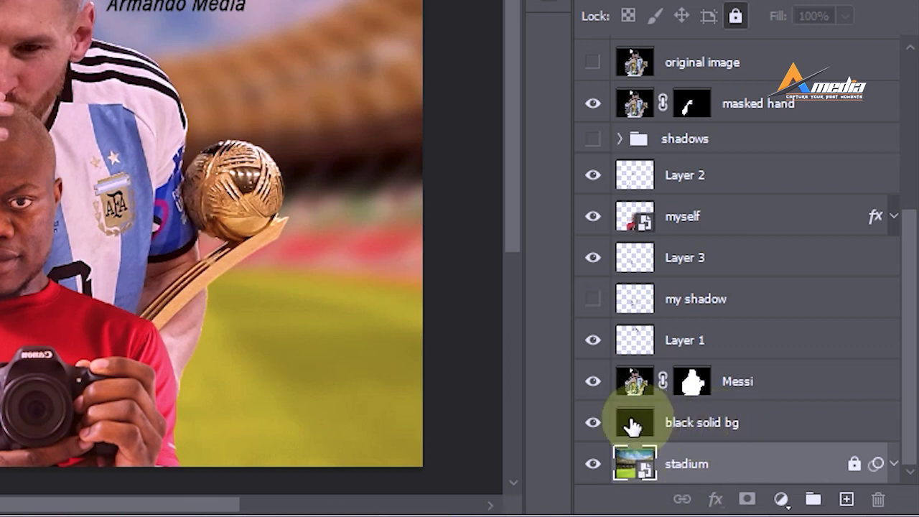
# Compare the background with the black solid bg layer hidden and shown, and check that layer's opacity
pyautogui.click(590, 423)
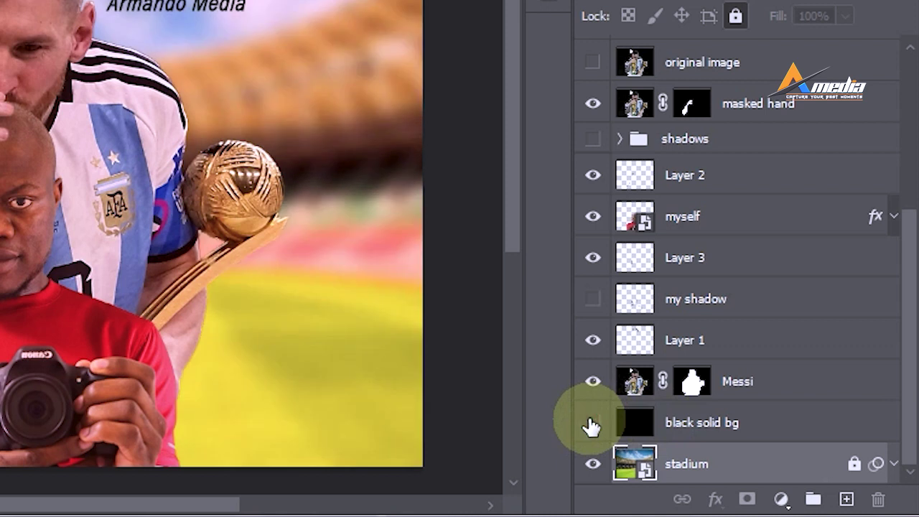
pyautogui.click(590, 423)
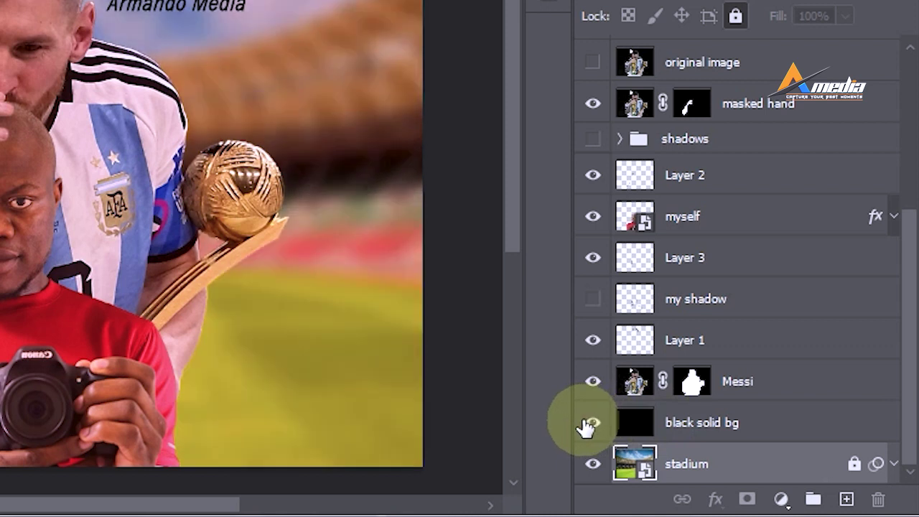
pyautogui.click(673, 424)
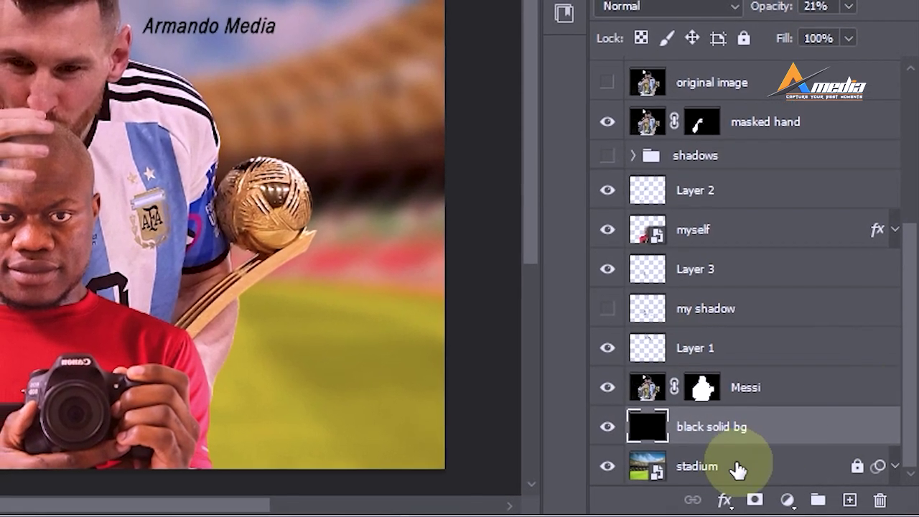
# Expand the stadium layer's smart filters and unlock the layer
pyautogui.click(711, 469)
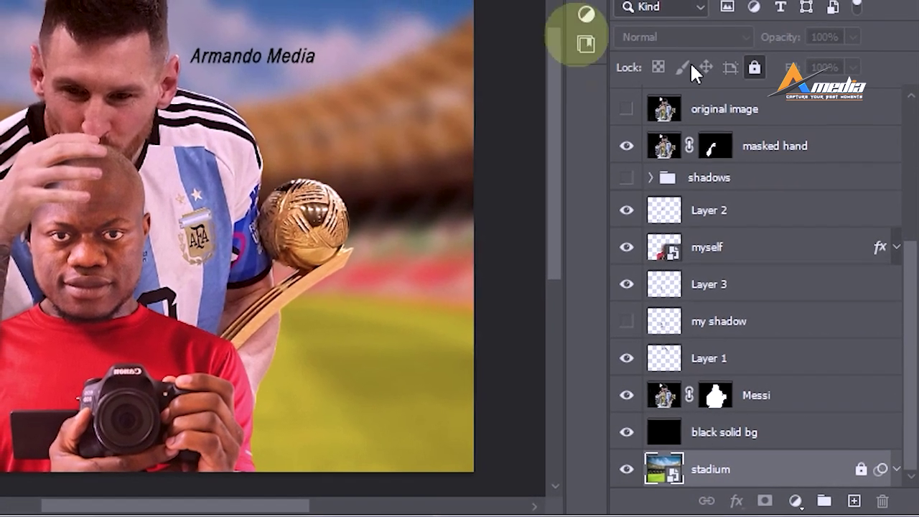
pyautogui.click(897, 476)
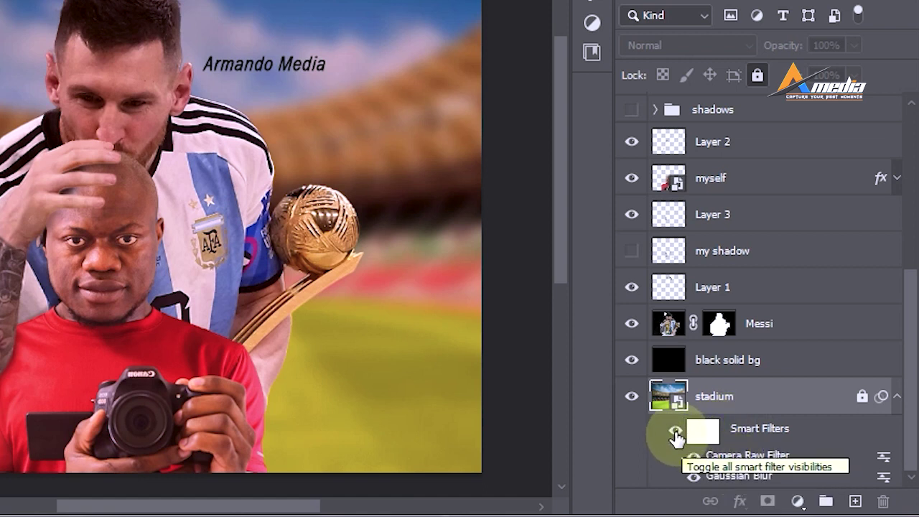
pyautogui.click(862, 396)
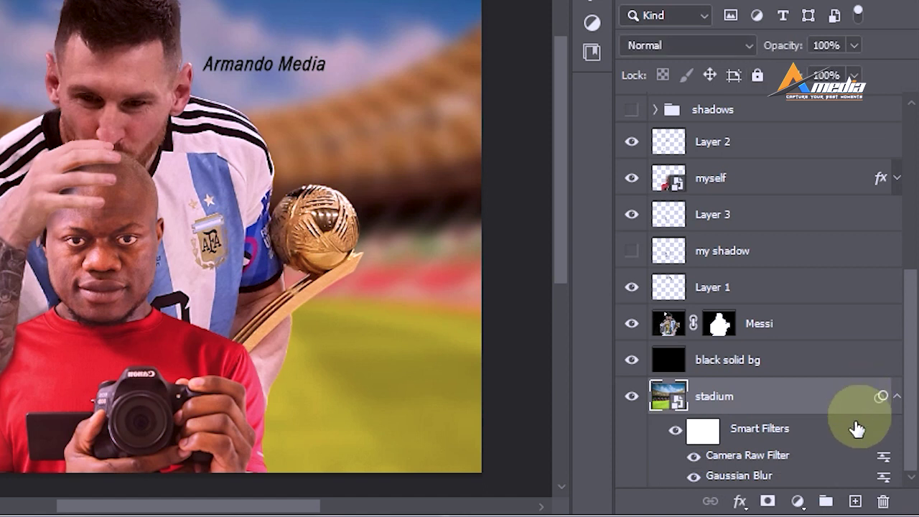
# Compare the stadium background with its smart filters off and on, and look over the smart object's layer options
pyautogui.click(675, 431)
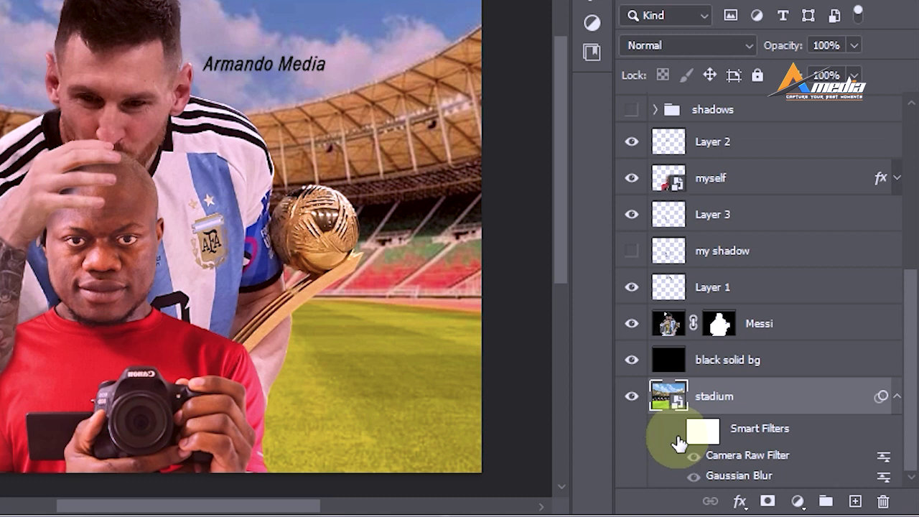
pyautogui.click(676, 431)
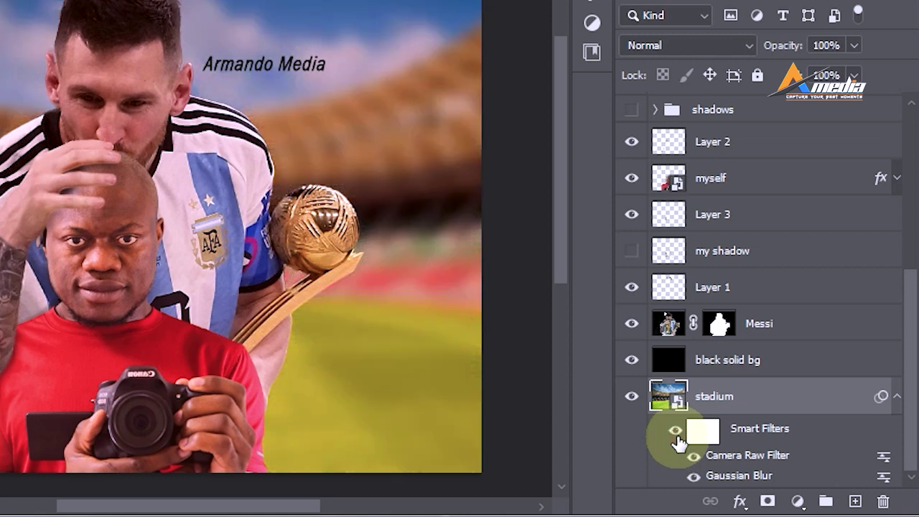
pyautogui.click(676, 430)
pyautogui.click(675, 430)
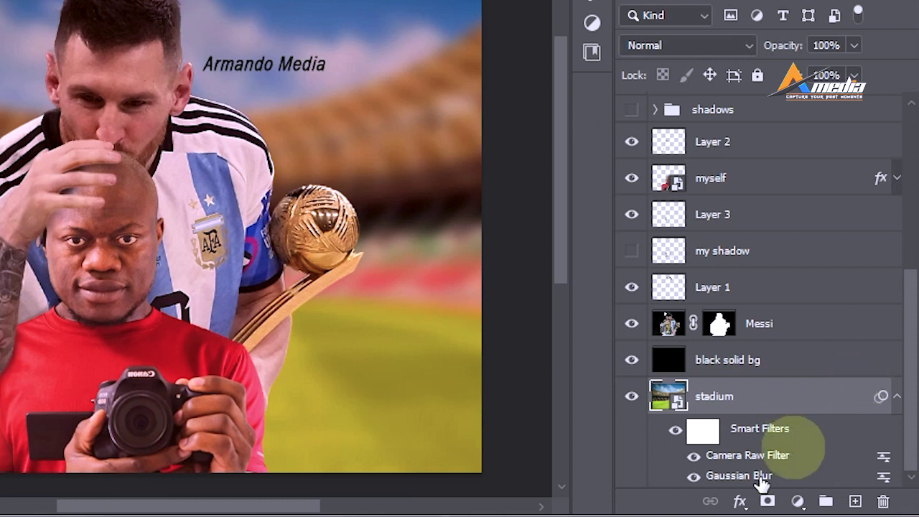
pyautogui.rightClick(801, 402)
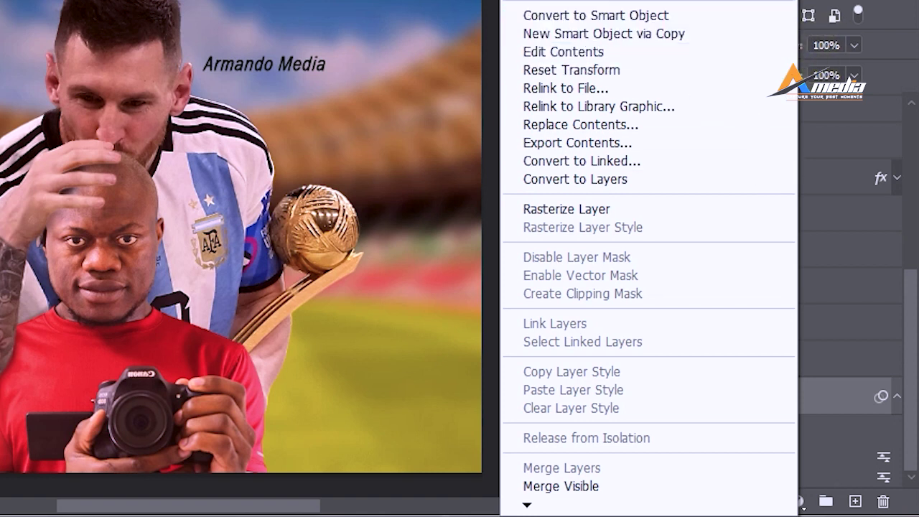
pyautogui.click(893, 206)
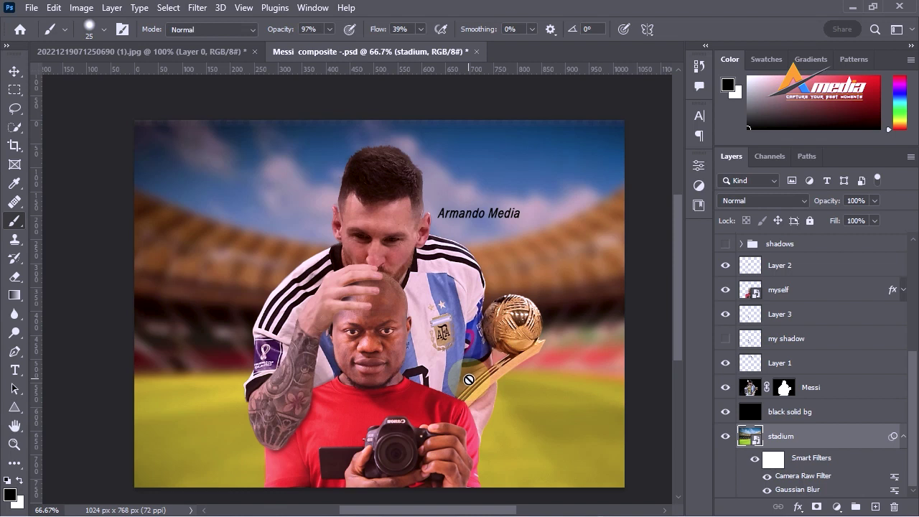
# Start cropping the composite with the 4 x 5 in 300 ppi crop preset
pyautogui.moveTo(915, 380); pyautogui.dragTo(912, 270)
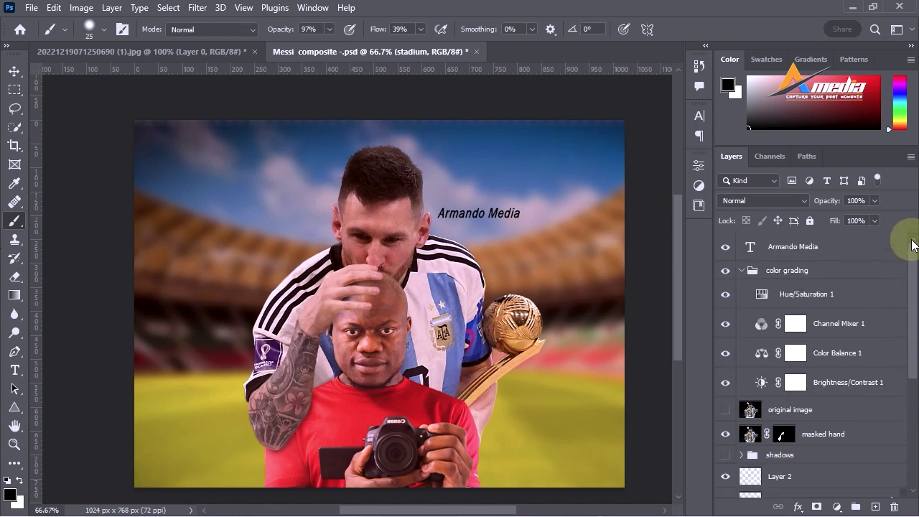
pyautogui.click(15, 146)
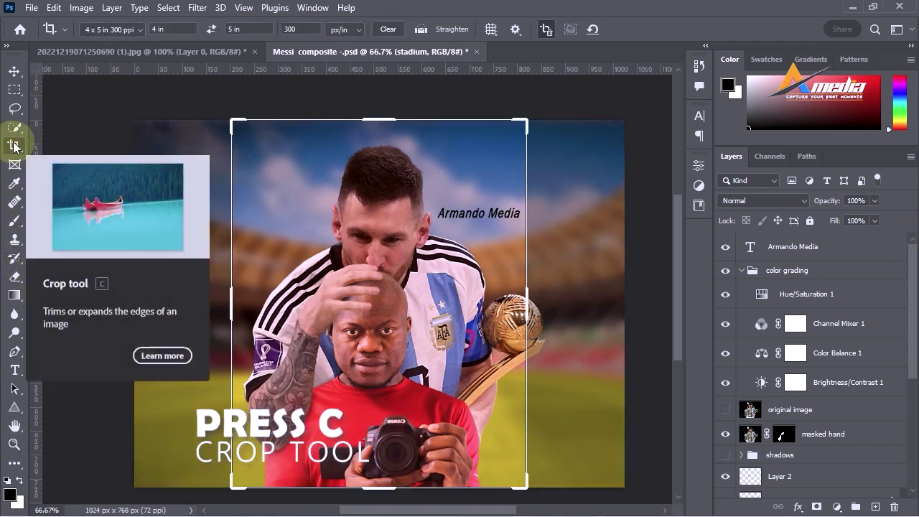
pyautogui.click(141, 30)
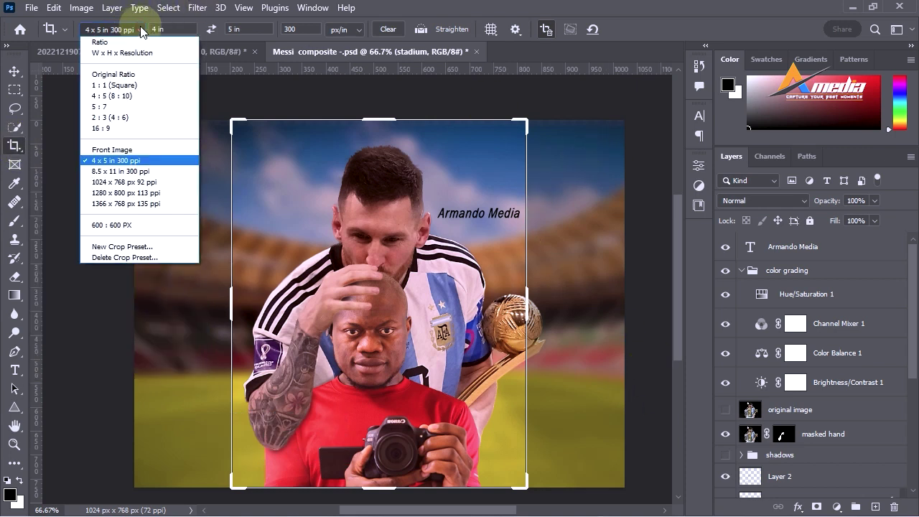
pyautogui.click(116, 160)
pyautogui.click(229, 118)
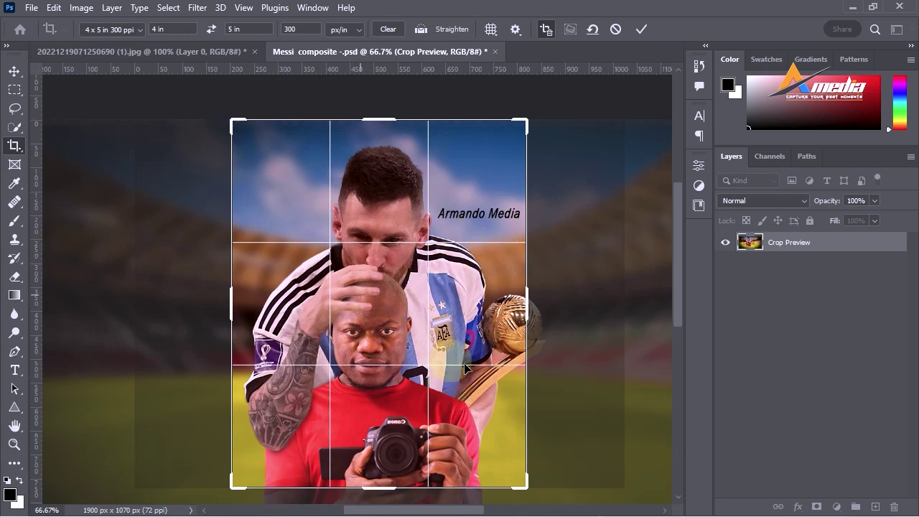
# Tighten the crop frame around the two figures, reposition the image inside it, and apply the crop
pyautogui.moveTo(232, 490); pyautogui.dragTo(244, 474)
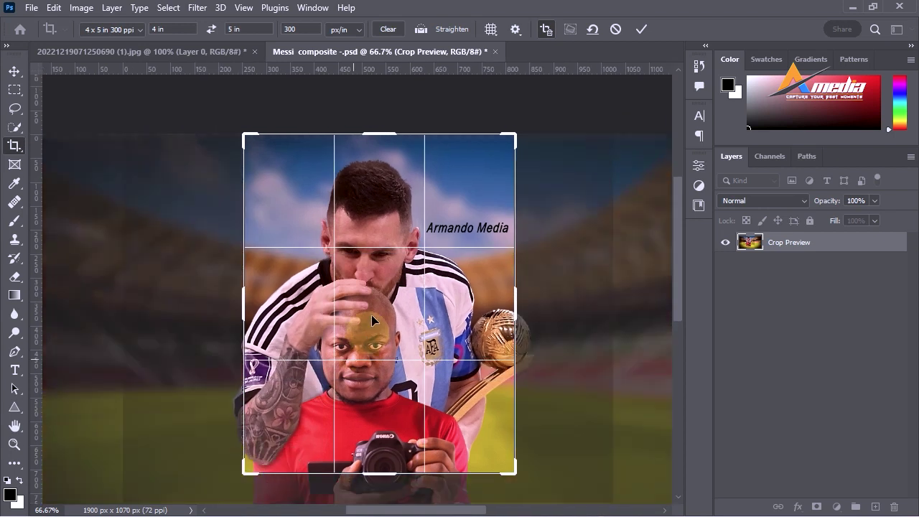
pyautogui.moveTo(380, 281); pyautogui.dragTo(396, 266)
pyautogui.moveTo(397, 264); pyautogui.dragTo(396, 265)
pyautogui.click(512, 468)
pyautogui.moveTo(512, 468); pyautogui.dragTo(517, 471)
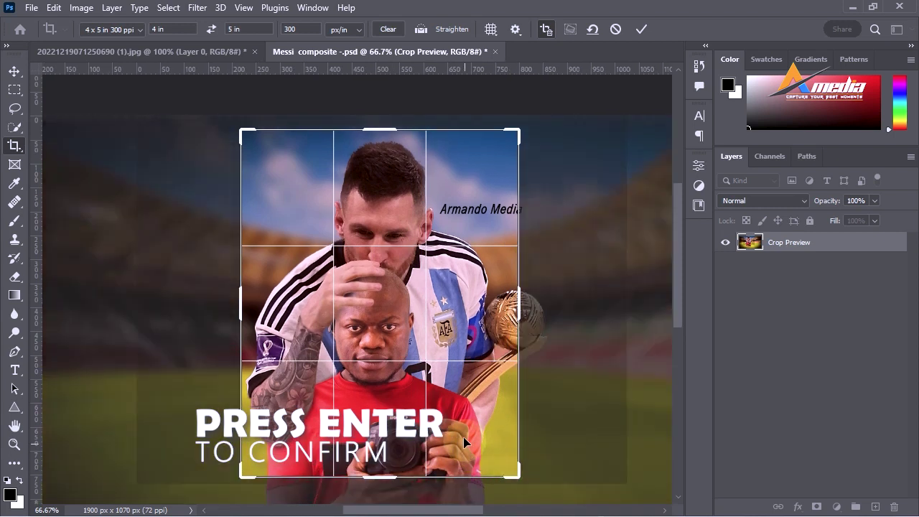
pyautogui.press('Return')
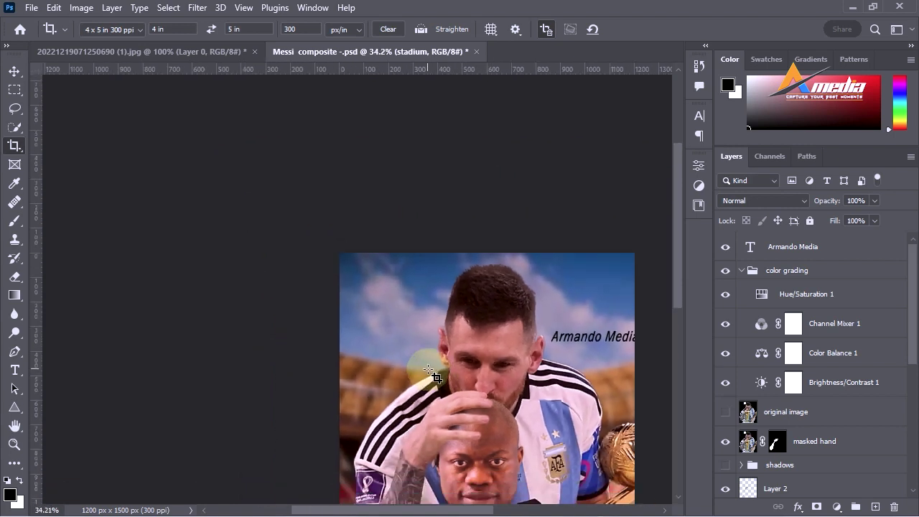
pyautogui.scroll(-1, 429, 370)
pyautogui.moveTo(489, 405); pyautogui.dragTo(386, 291)
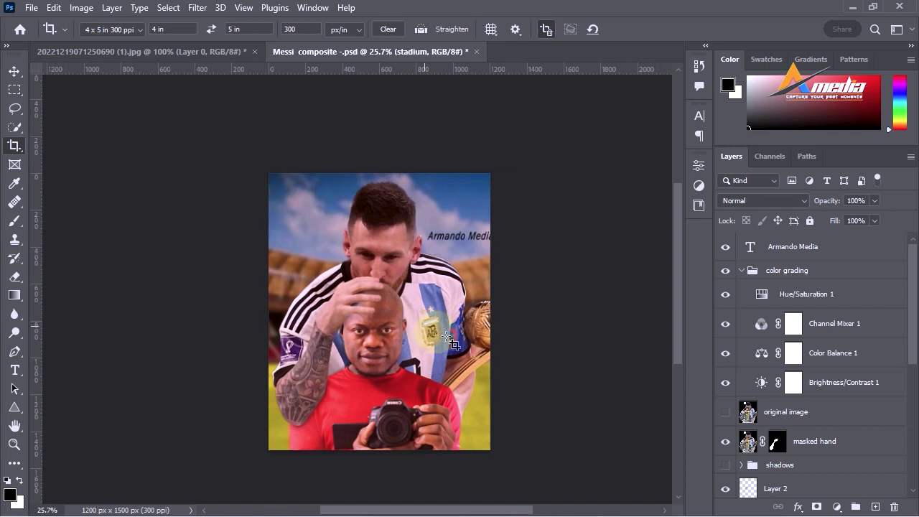
pyautogui.scroll(1, 446, 287)
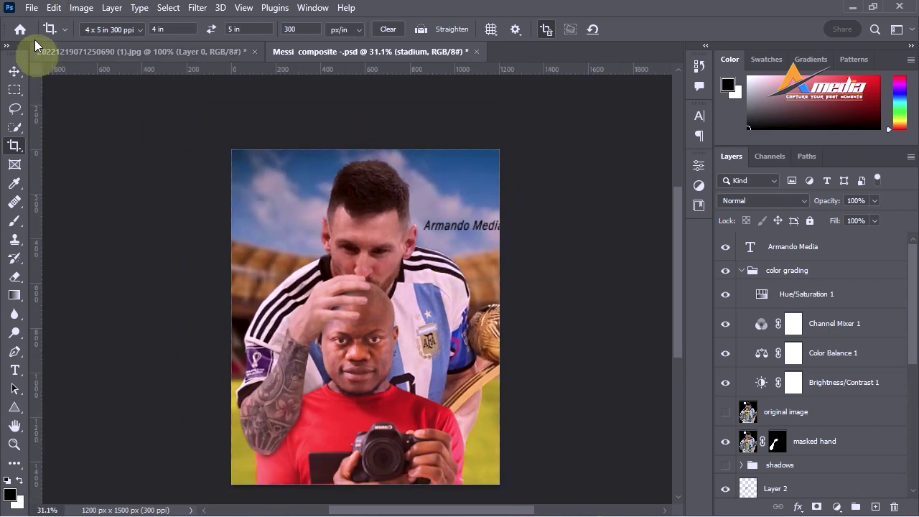
# Open the Export As settings for the cropped composite and choose PNG as the file format
pyautogui.click(31, 8)
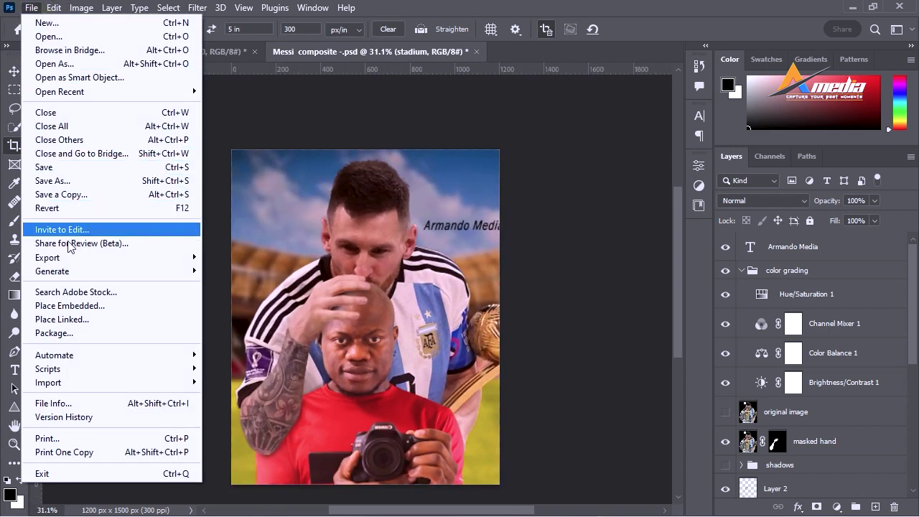
pyautogui.moveTo(64, 258)
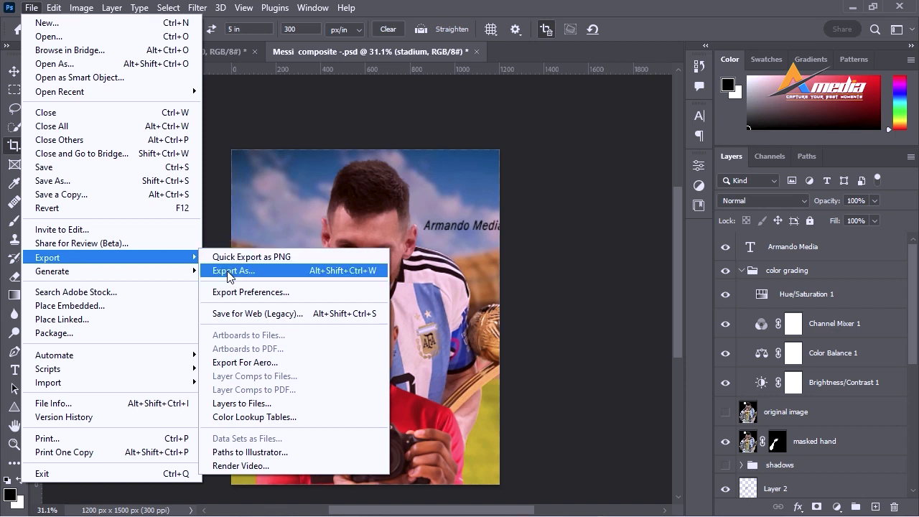
pyautogui.click(228, 272)
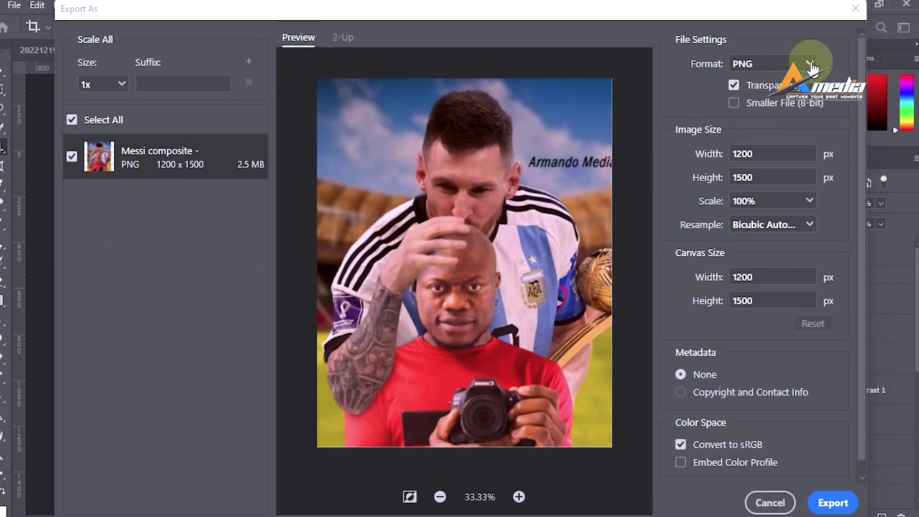
pyautogui.click(797, 64)
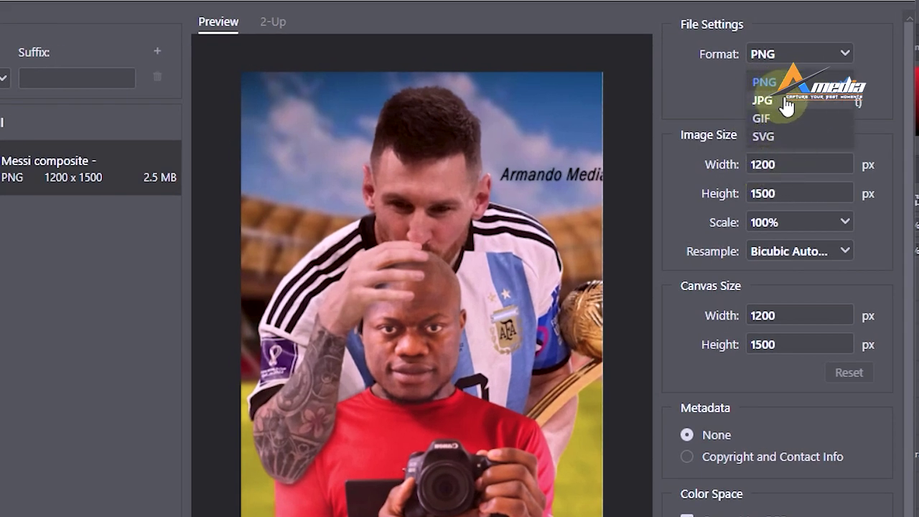
pyautogui.click(790, 82)
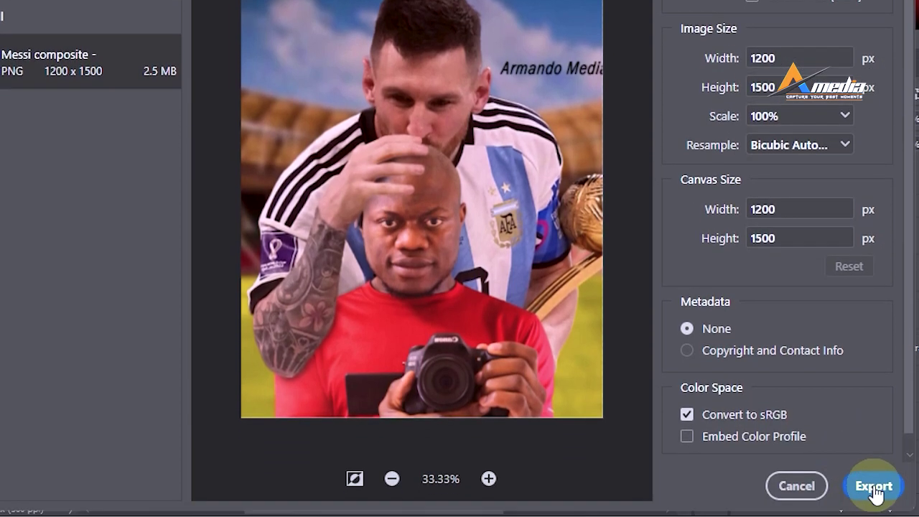
# Export the image to the Desktop as "Messi composite -" and open the exported PNG from the desktop
pyautogui.click(874, 492)
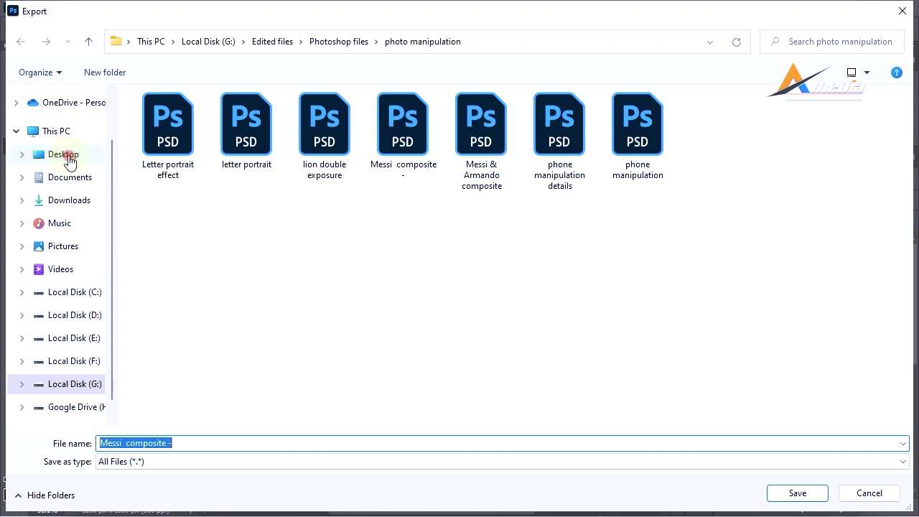
pyautogui.click(70, 156)
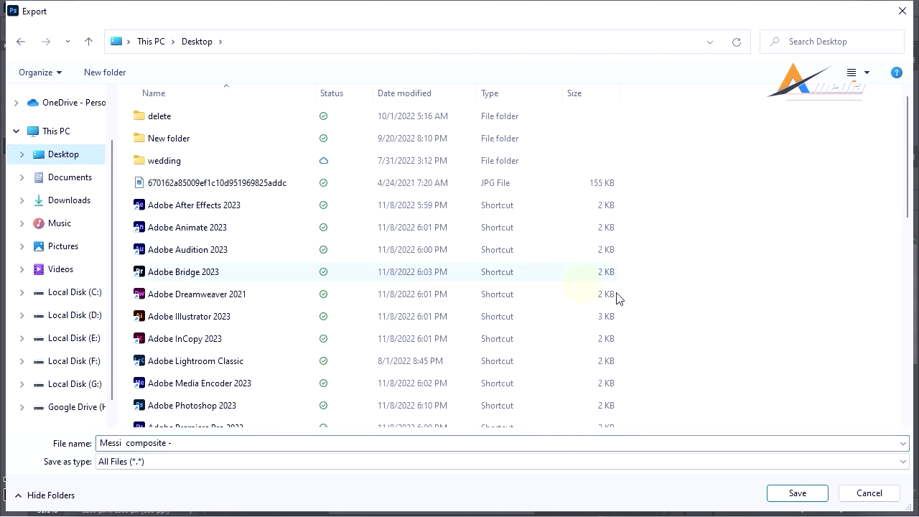
pyautogui.click(796, 495)
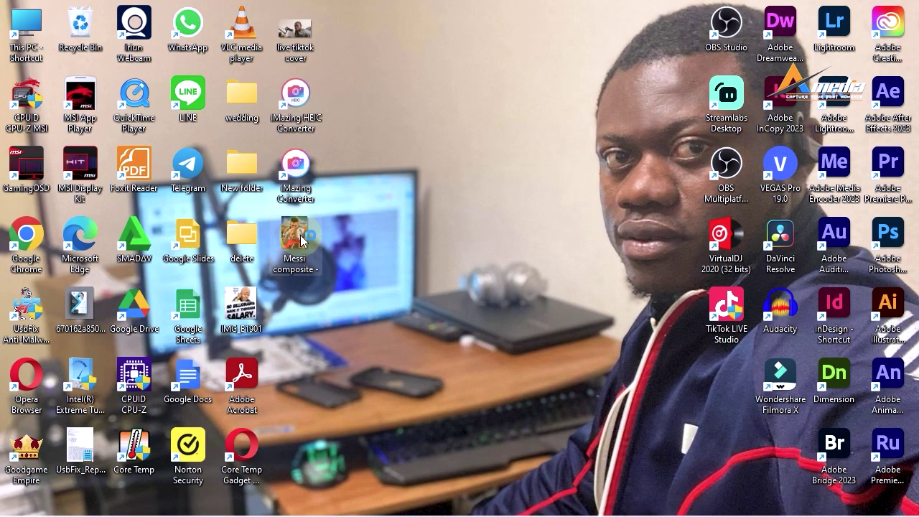
pyautogui.doubleClick(300, 240)
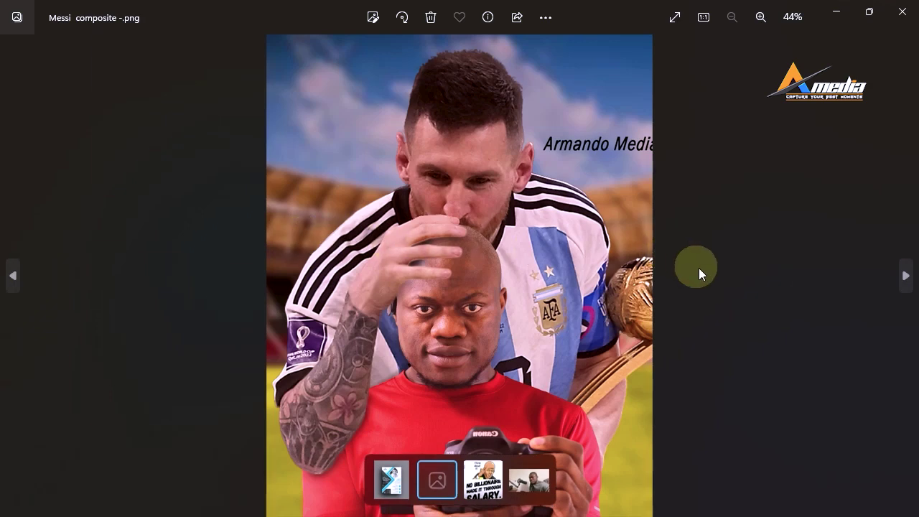